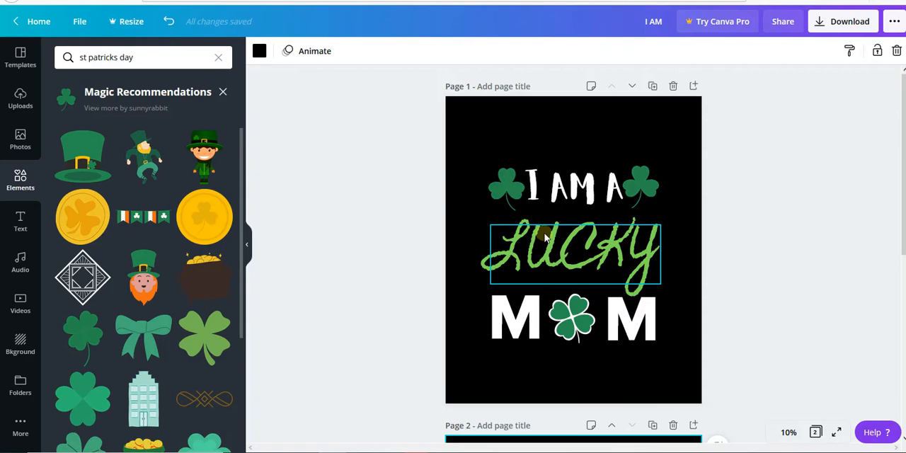
scroll(433, 262, down, 5)
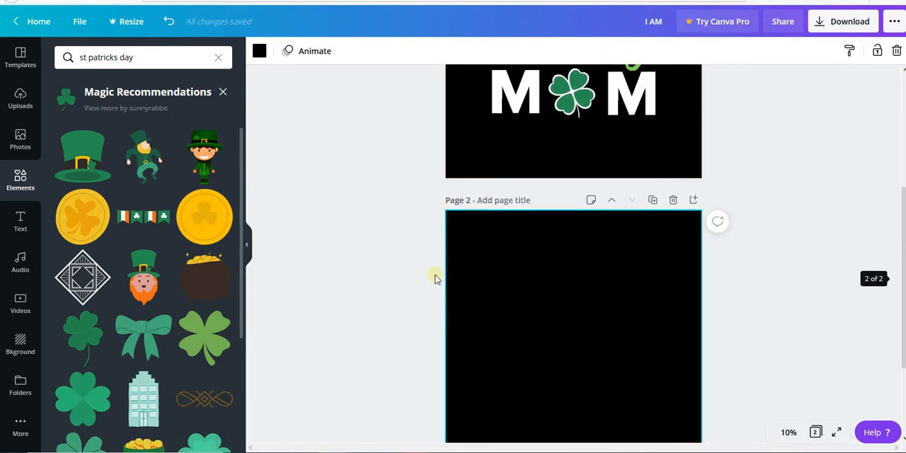
scroll(444, 281, down, 2)
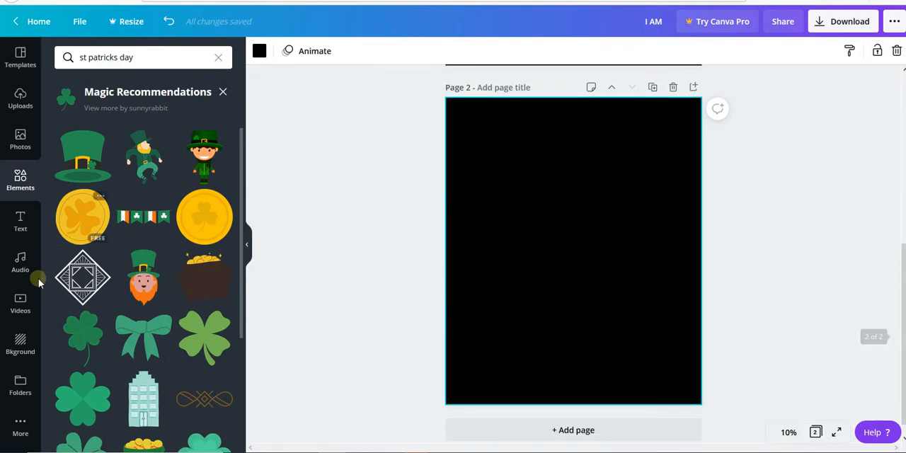
click(22, 345)
scroll(397, 255, up, 5)
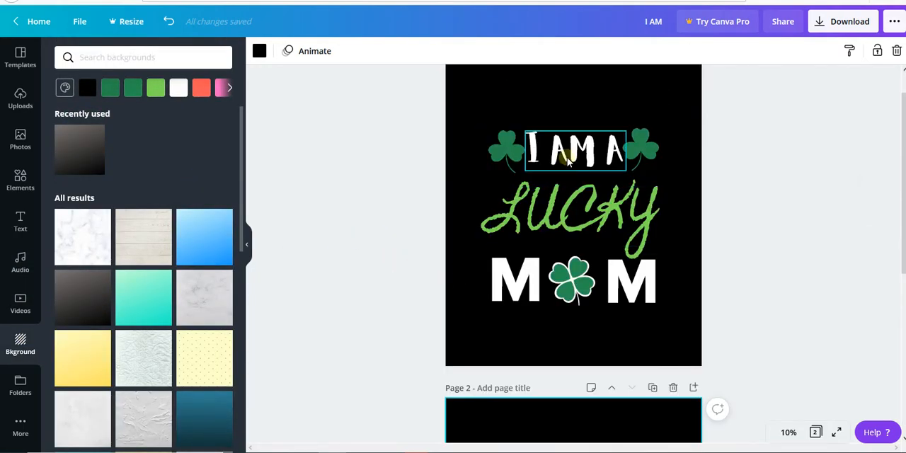
scroll(577, 283, down, 3)
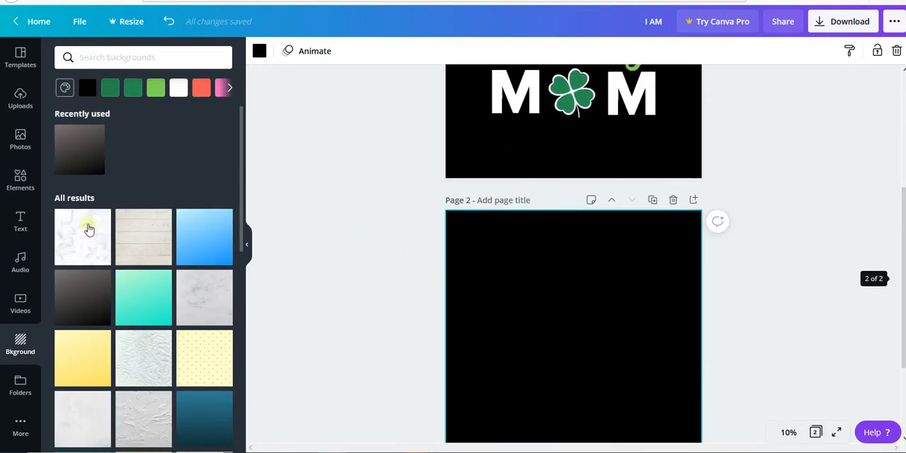
Add a heading reading "I AM A" to page 2 and place it in the upper part of the page.
click(26, 232)
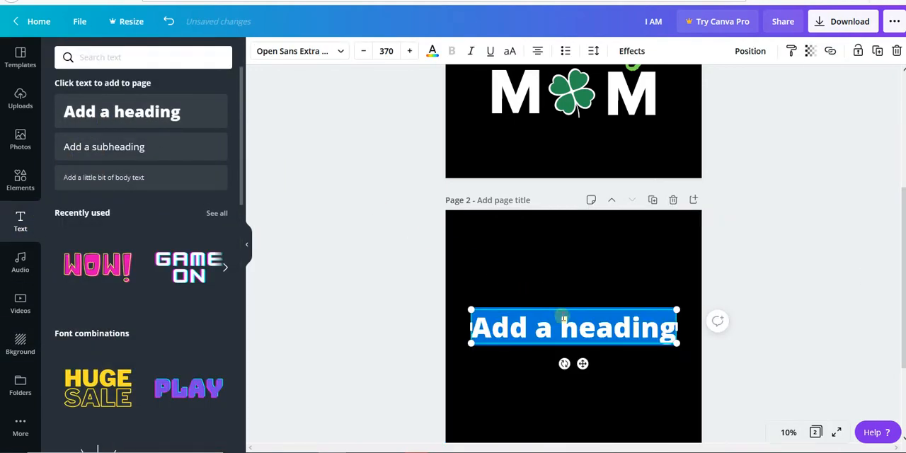
text(I)
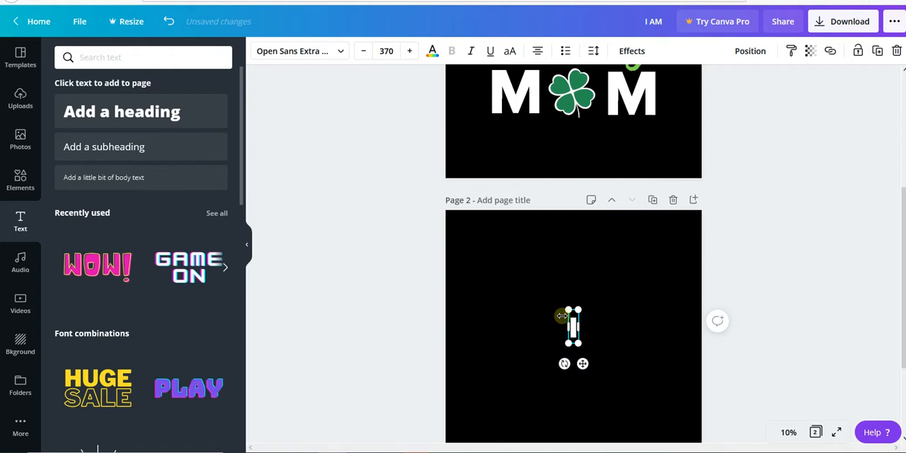
text( AM A)
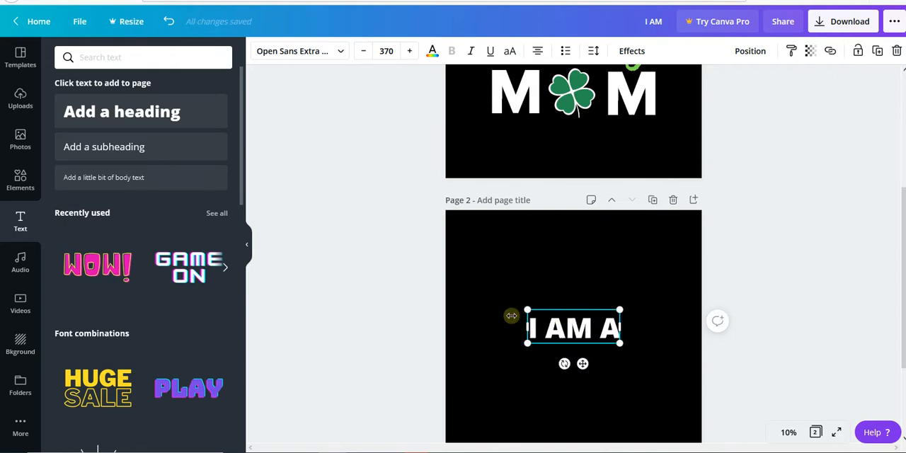
click(574, 298)
drag(579, 311, 575, 256)
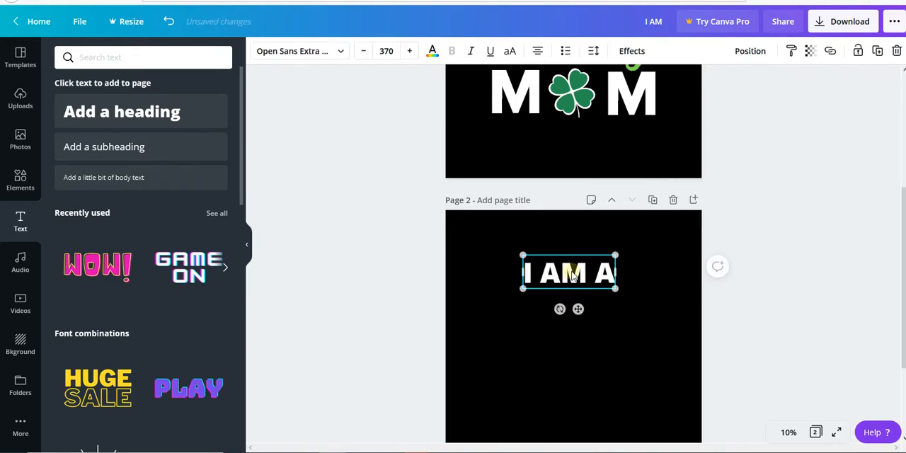
Duplicate the "I AM A" heading, place the copy directly beneath it and change its text to "LUCKY".
click(876, 51)
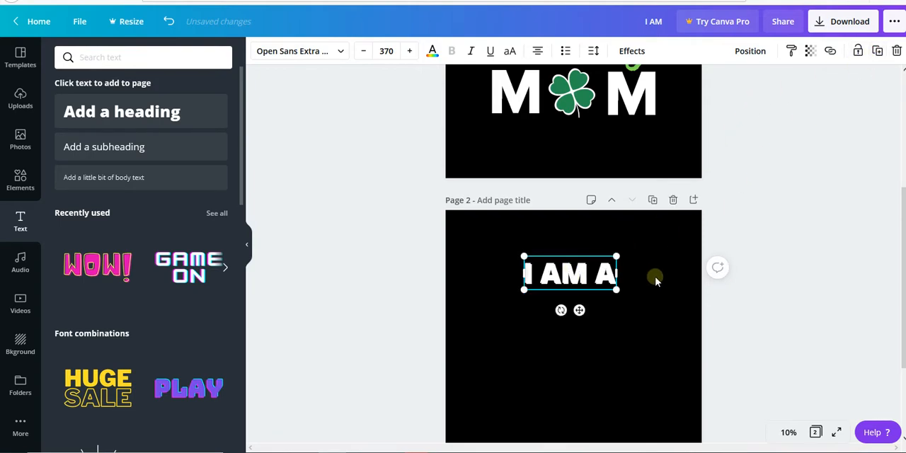
scroll(637, 248, down, 2)
drag(598, 180, 590, 218)
double_click(591, 218)
double_click(591, 217)
triple_click(590, 217)
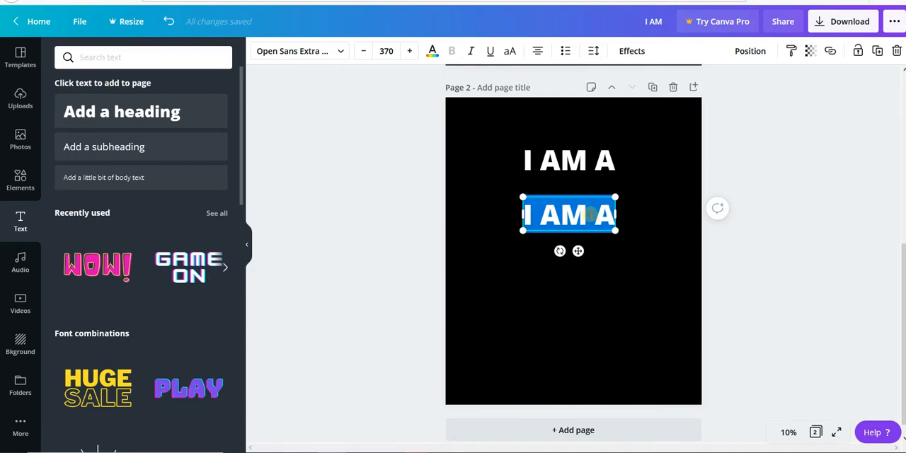
text(LUCKY)
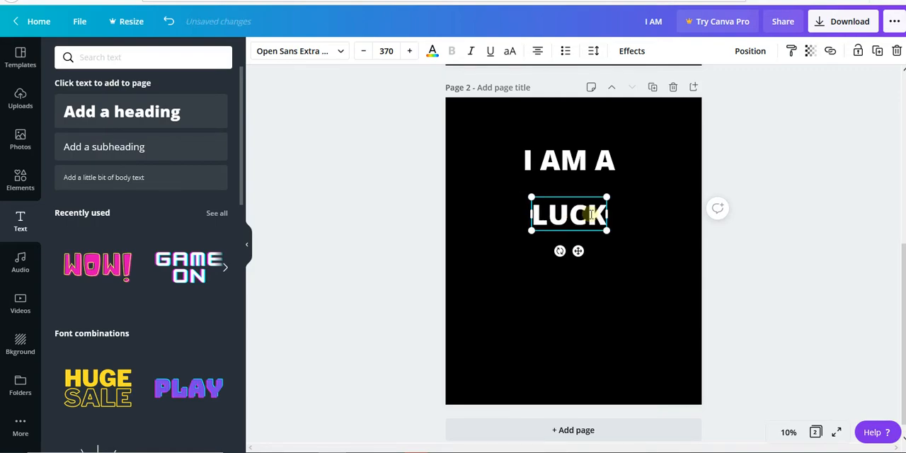
click(643, 307)
Duplicate the "LUCKY" text, place the copy below it and replace its wording with "M".
click(571, 215)
click(877, 52)
drag(563, 216, 538, 266)
double_click(539, 261)
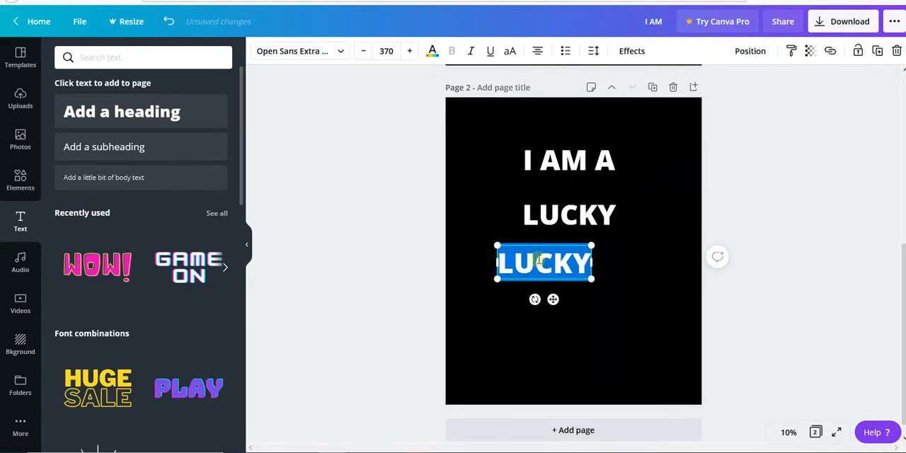
text(M)
key(BackSpace)
text(M)
scroll(522, 267, up, 3)
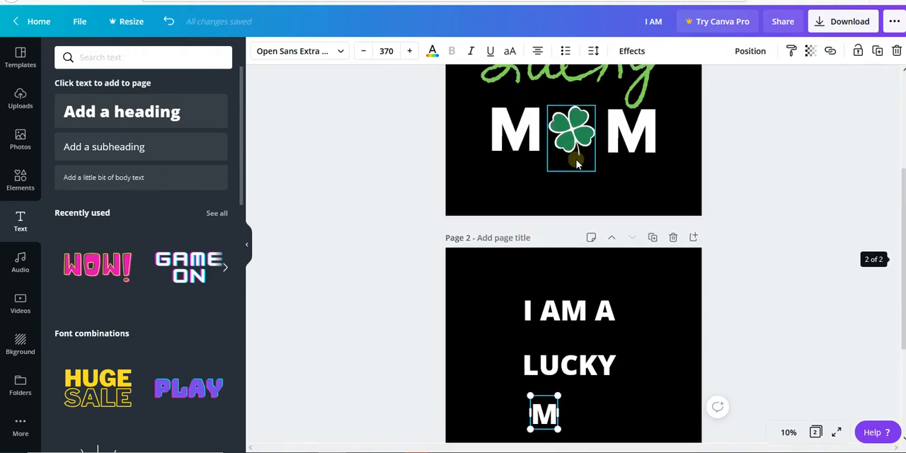
click(662, 340)
Move the "M" and "LUCKY" texts lower on page 2 to make room between the lines.
scroll(704, 310, down, 1)
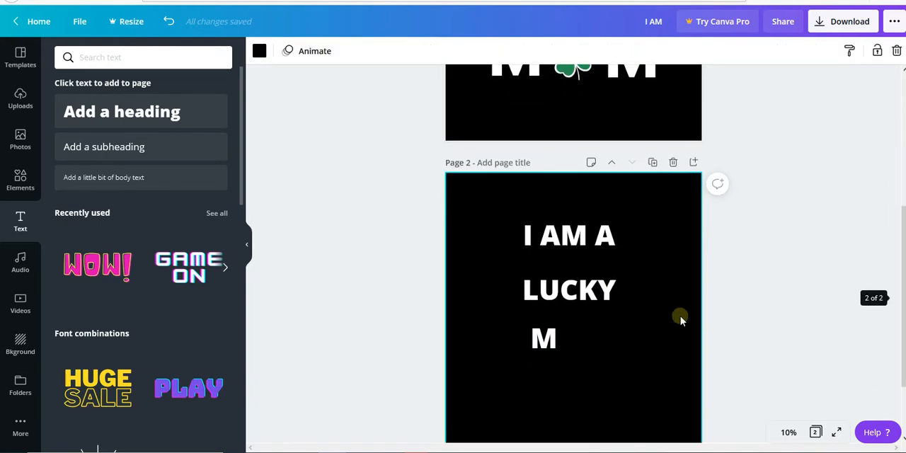
drag(544, 338, 534, 380)
click(564, 305)
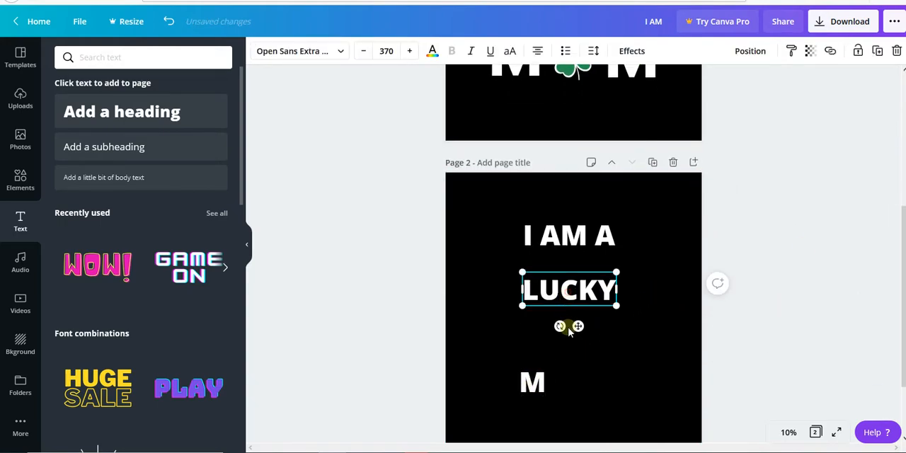
drag(568, 327, 568, 365)
Enlarge "I AM A" to about size 623, then shift "LUCKY" up slightly and enlarge it to about size 572.
click(586, 231)
drag(523, 252, 571, 239)
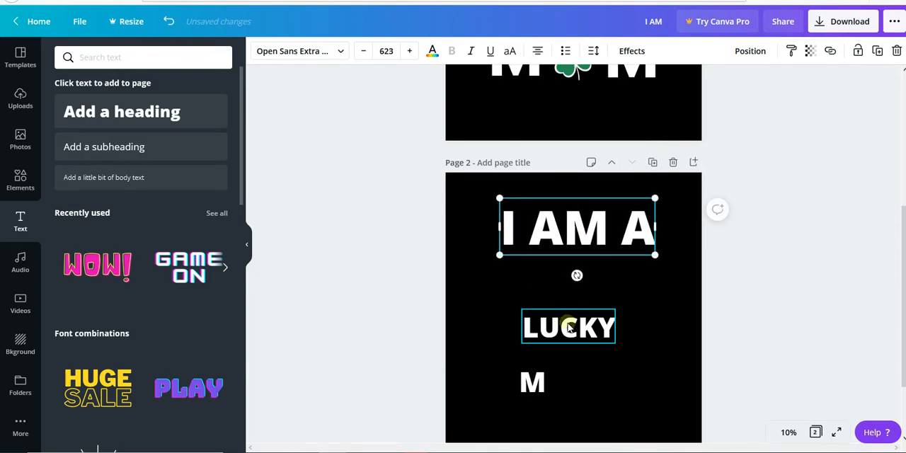
drag(568, 328, 569, 309)
drag(521, 325, 560, 319)
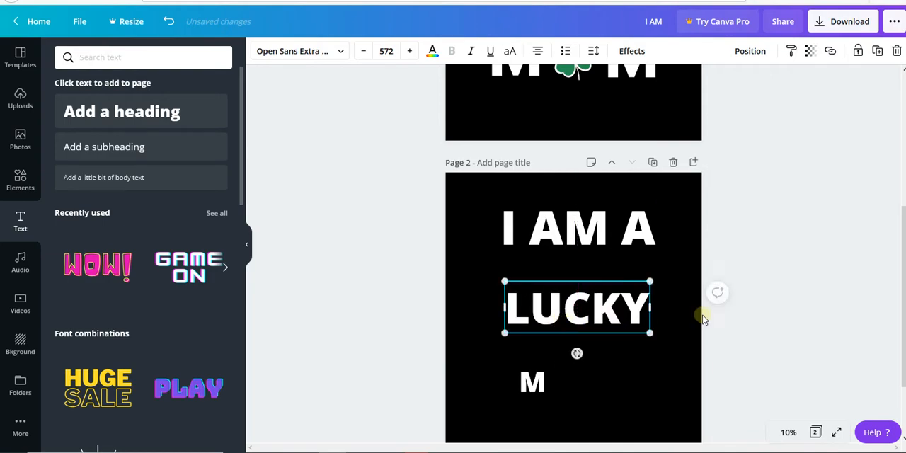
Switch to the Etsy search results and examine the St. Patrick's Day shirt designs, comparing them with the page 1 design.
scroll(703, 319, up, 3)
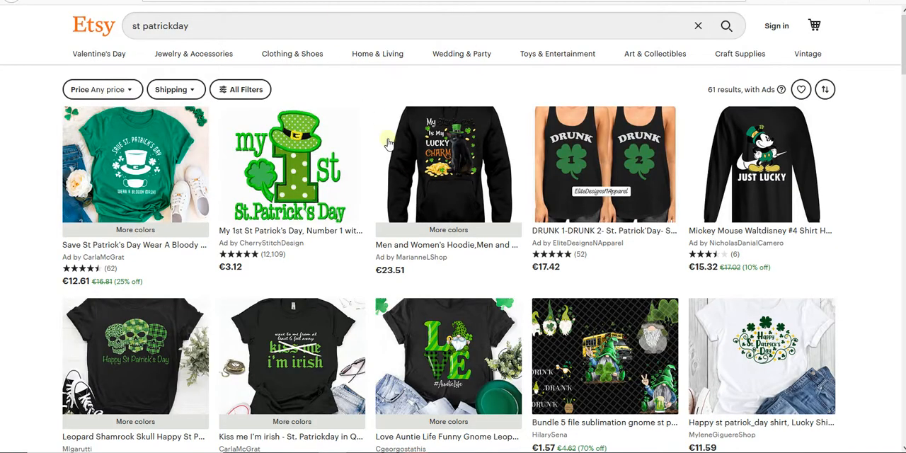
scroll(467, 283, down, 10)
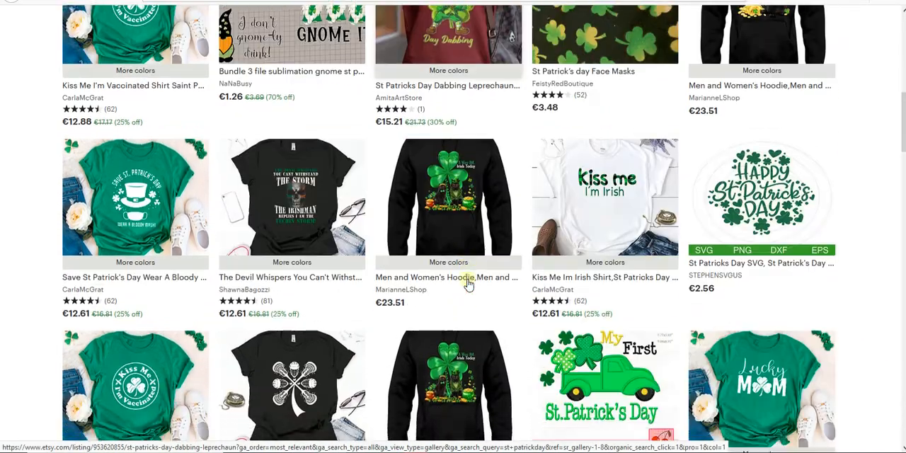
scroll(468, 283, down, 2)
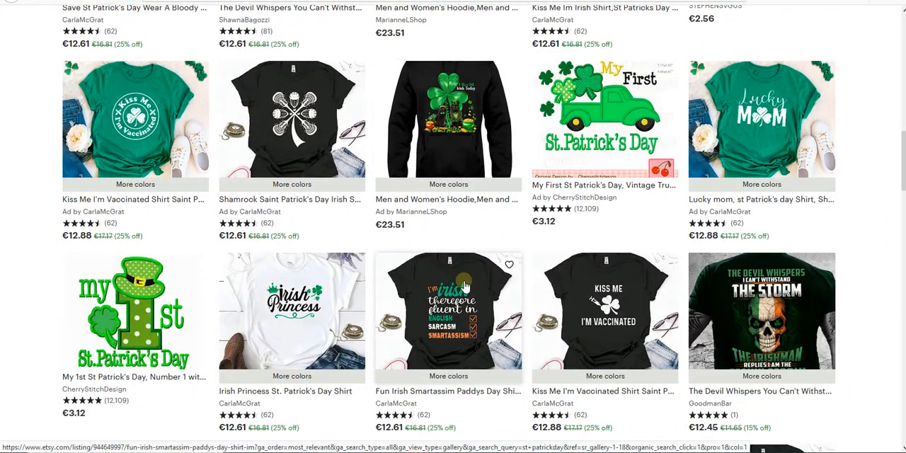
scroll(460, 290, down, 1)
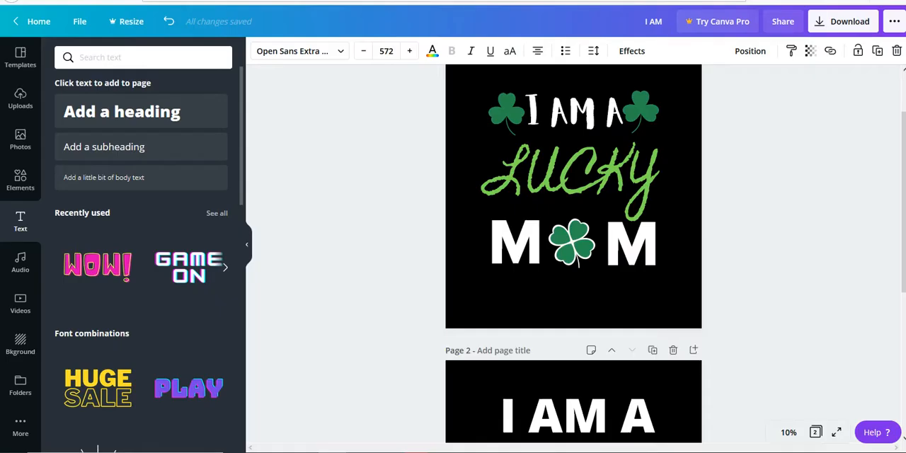
scroll(530, 322, up, 2)
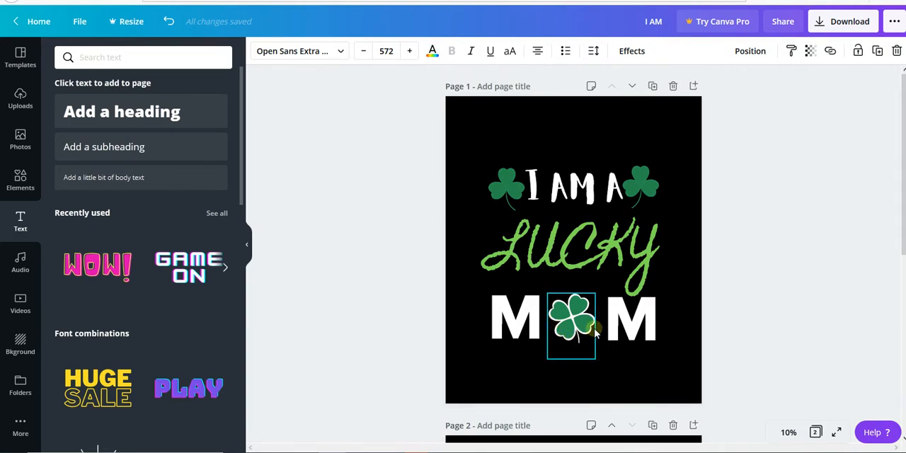
scroll(595, 333, down, 3)
Check the font of "I AM A" on page 1 and apply the same Aloja font to "I AM A" on page 2.
scroll(558, 169, up, 2)
click(562, 150)
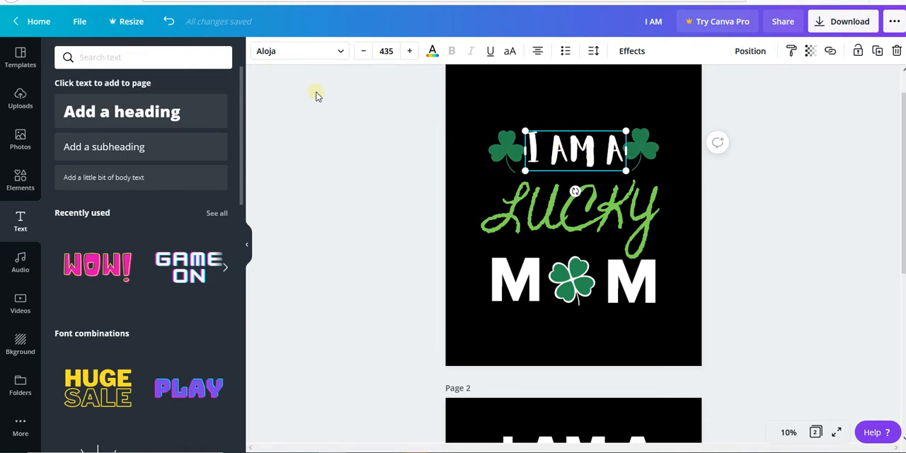
scroll(463, 294, down, 3)
click(541, 296)
click(546, 296)
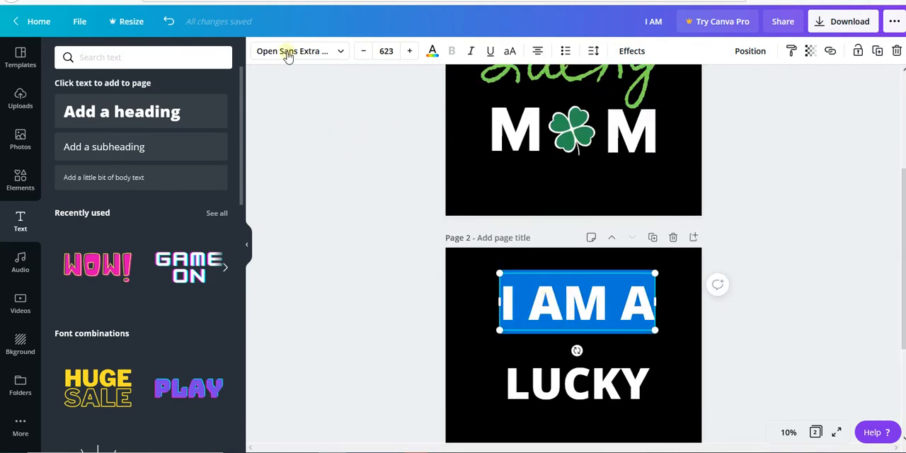
click(341, 56)
scroll(219, 134, down, 1)
click(154, 59)
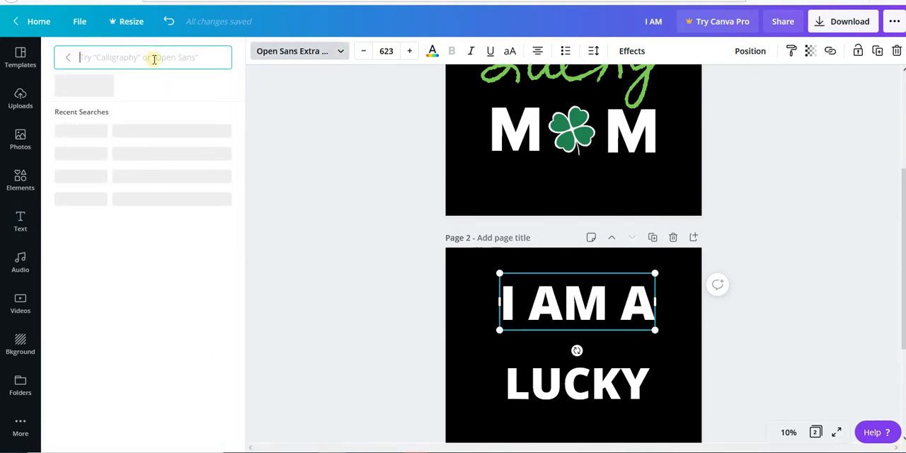
text(ALOJ)
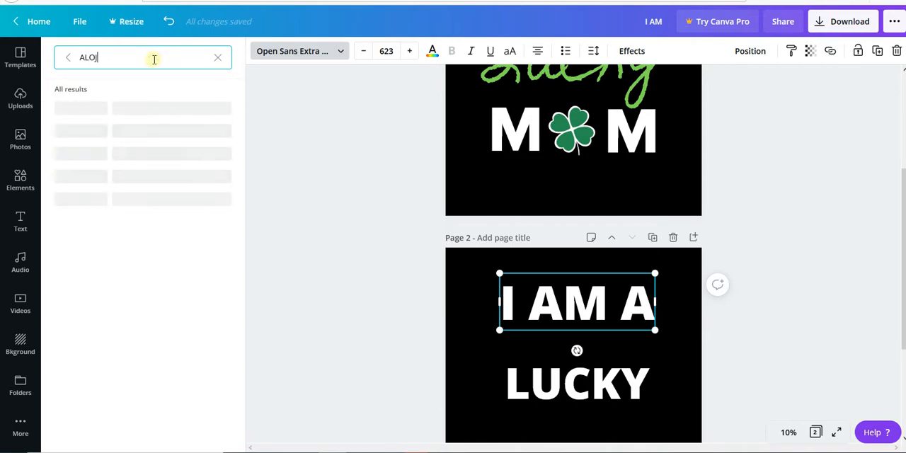
click(88, 111)
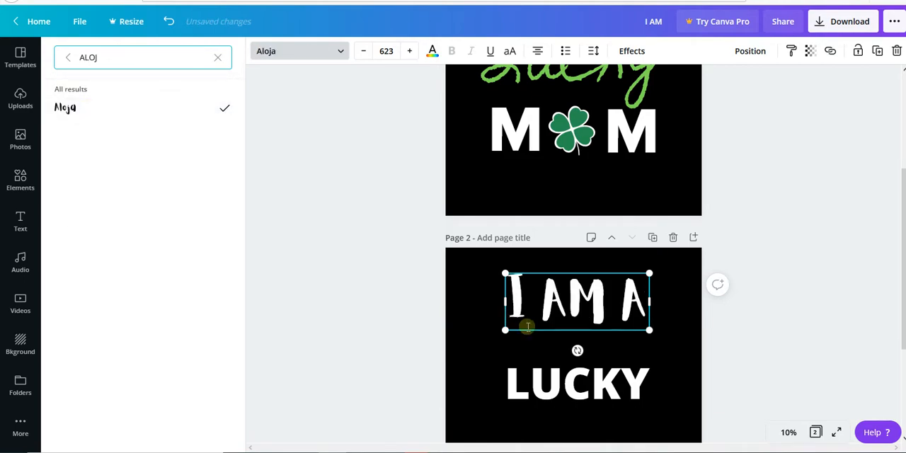
Reposition "I AM A" and "LUCKY" on page 2 so they are centred with "LUCKY" close beneath "I AM A".
scroll(660, 314, down, 2)
drag(593, 285, 590, 309)
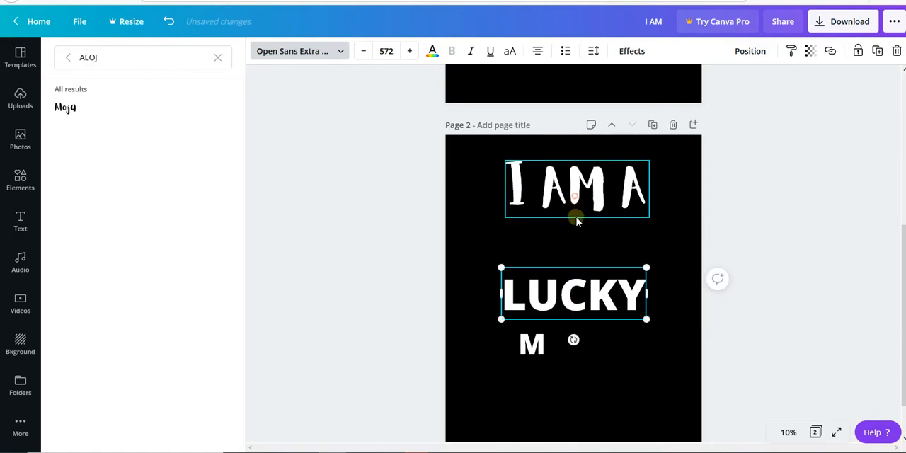
drag(575, 196, 575, 228)
scroll(607, 281, up, 5)
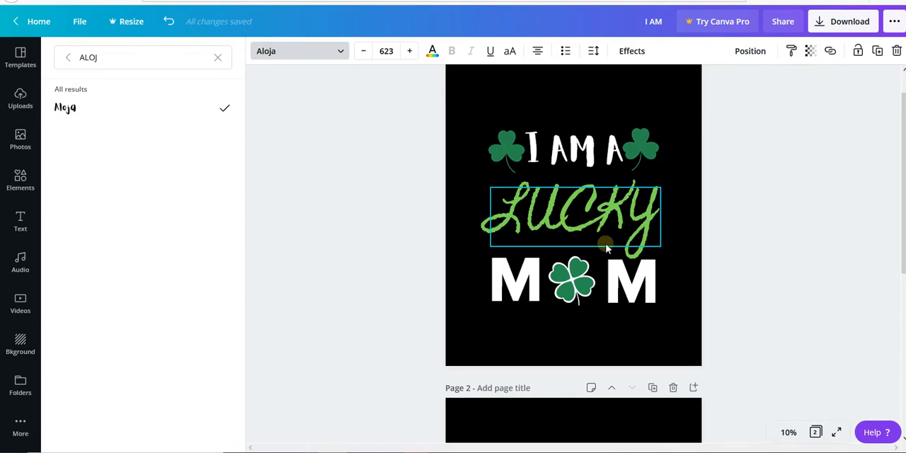
scroll(606, 244, down, 2)
scroll(639, 267, down, 3)
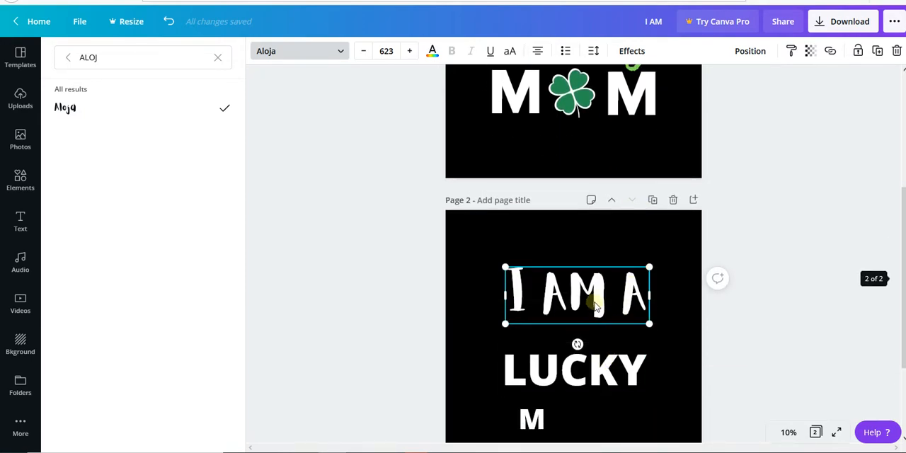
drag(595, 306, 595, 283)
drag(597, 379, 589, 352)
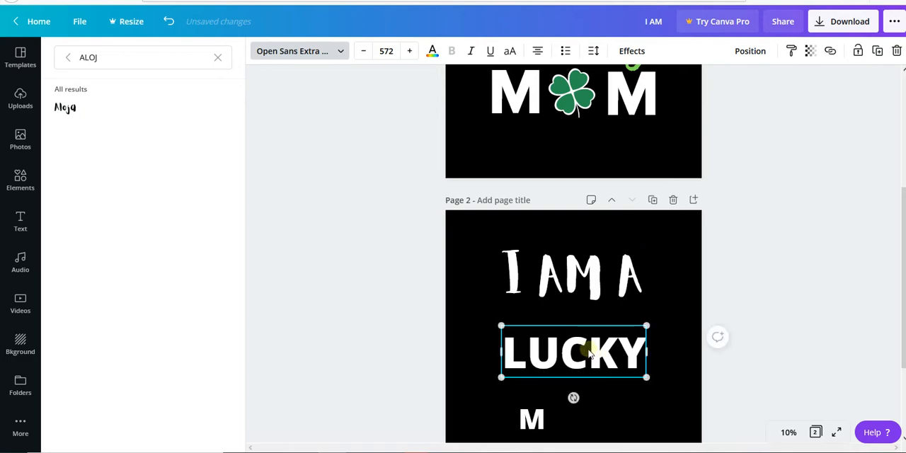
Color the "LUCKY" text on page 2 with the light green from the document colors.
double_click(589, 353)
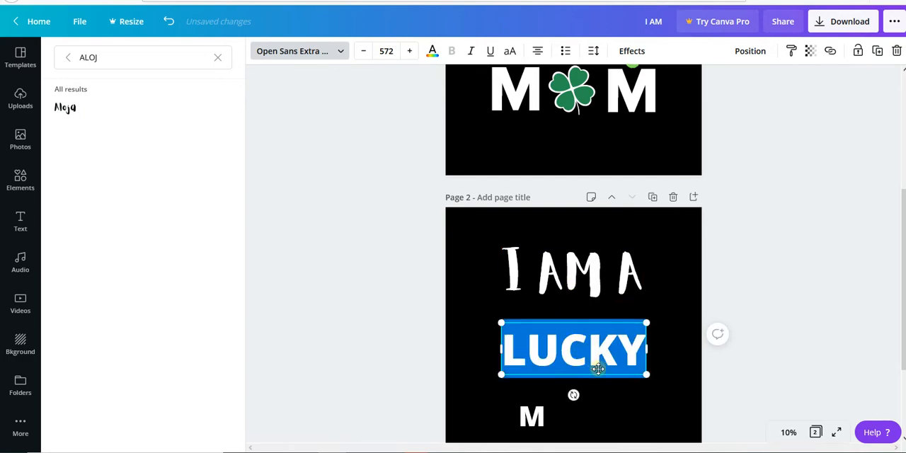
scroll(591, 361, down, 2)
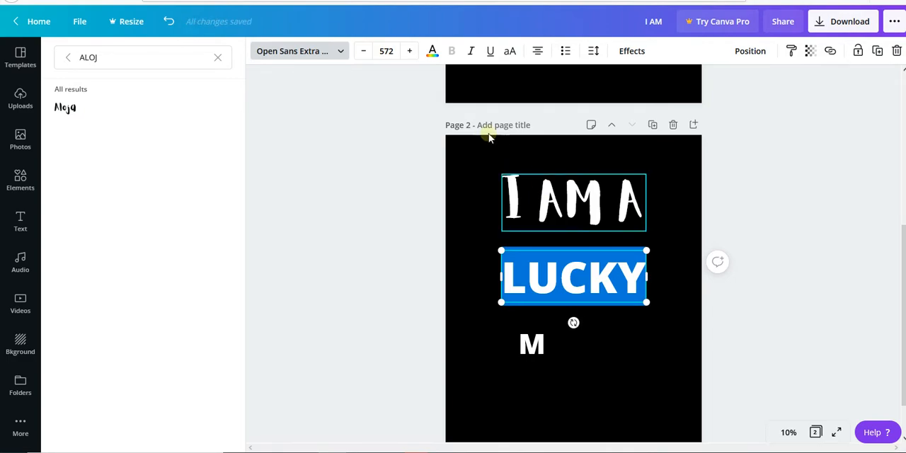
click(430, 53)
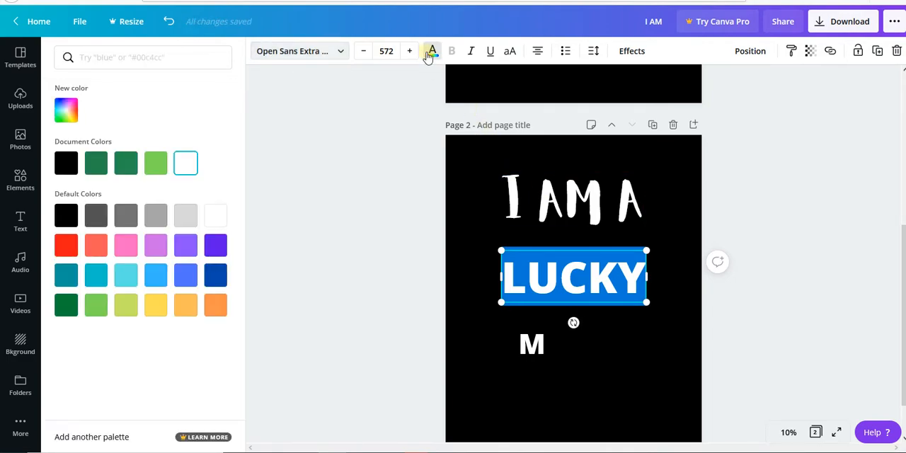
click(155, 167)
click(399, 268)
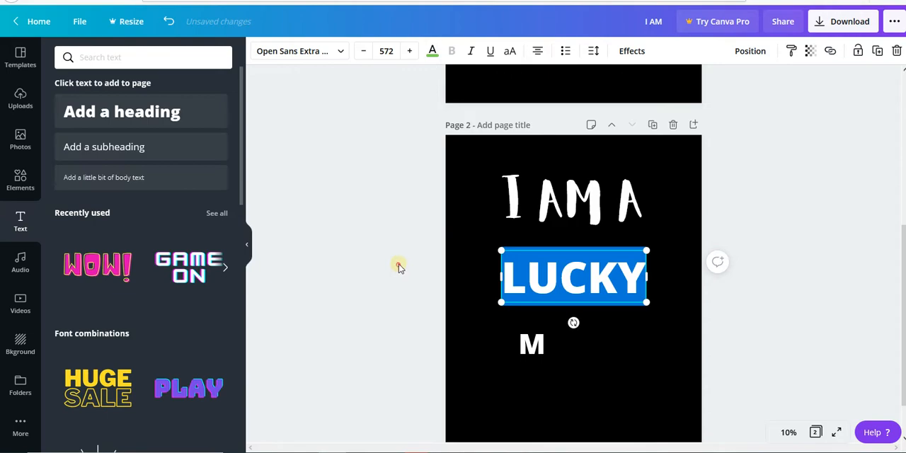
Check the font of "LUCKY" on page 1 and open the font choices for "LUCKY" on page 2.
scroll(585, 281, up, 2)
scroll(585, 282, up, 2)
click(561, 151)
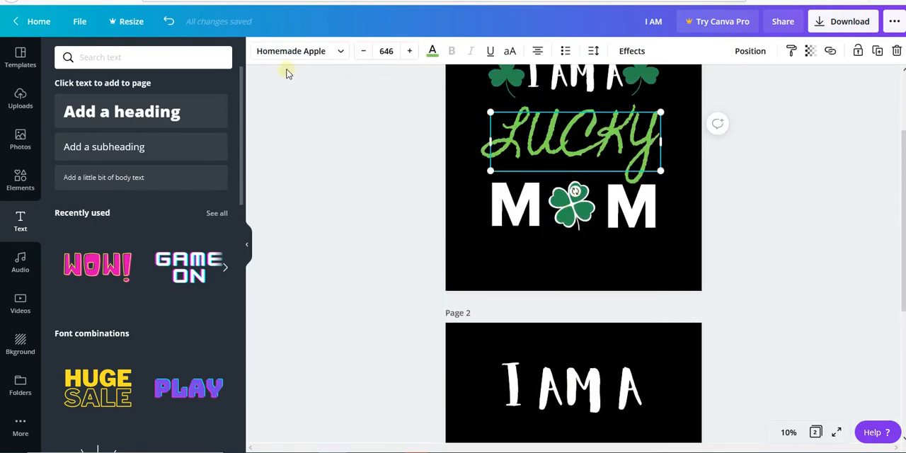
scroll(434, 236, down, 2)
click(551, 324)
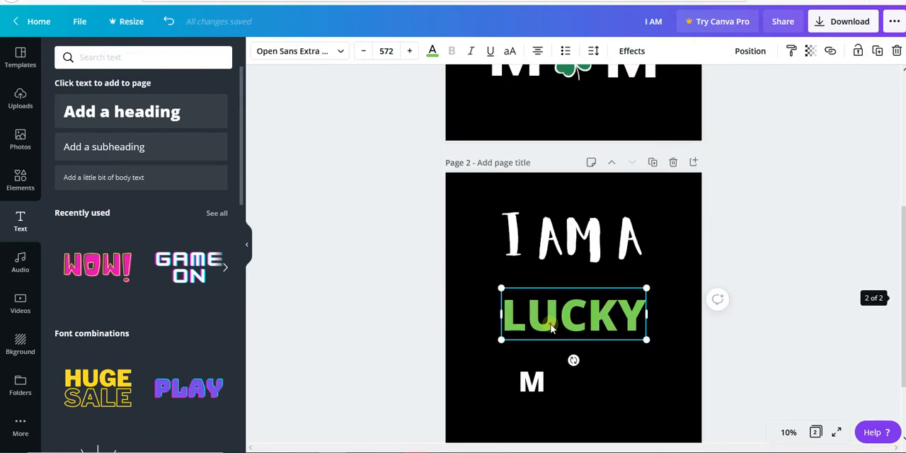
click(551, 324)
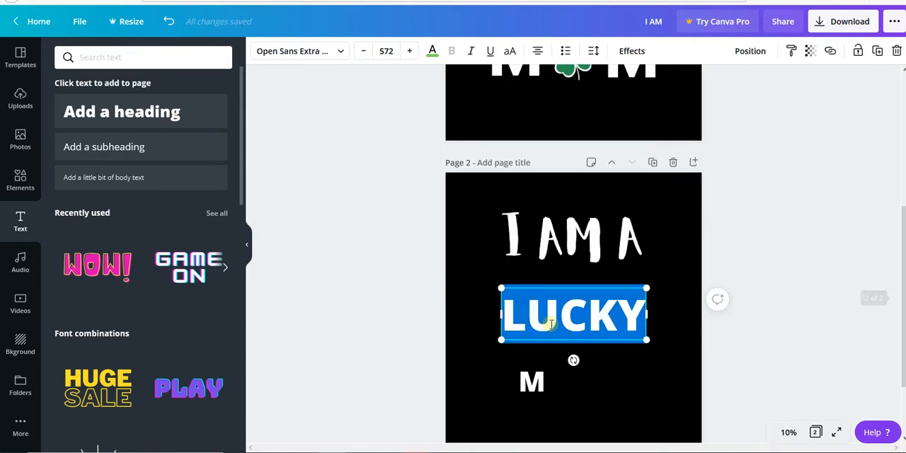
click(336, 57)
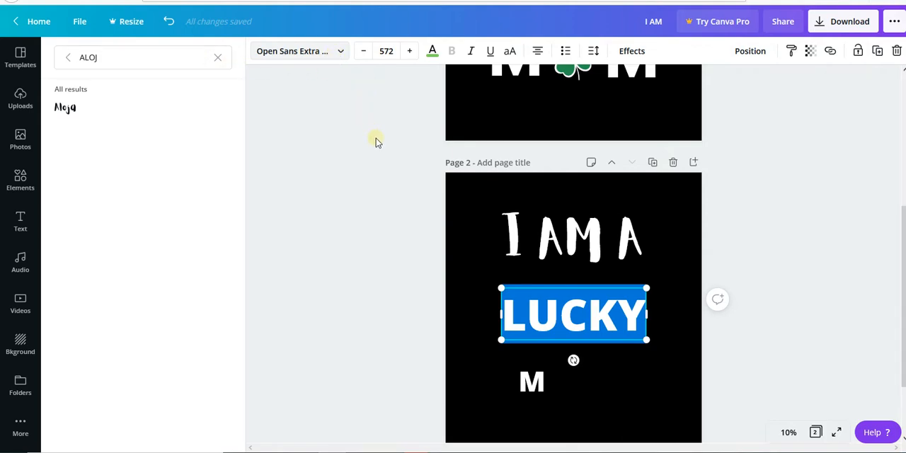
Recheck the font of "LUCKY" on page 1 and apply the same Homemade Apple font to "LUCKY" on page 2.
scroll(567, 114, up, 2)
click(561, 124)
scroll(556, 212, down, 2)
click(592, 326)
click(337, 51)
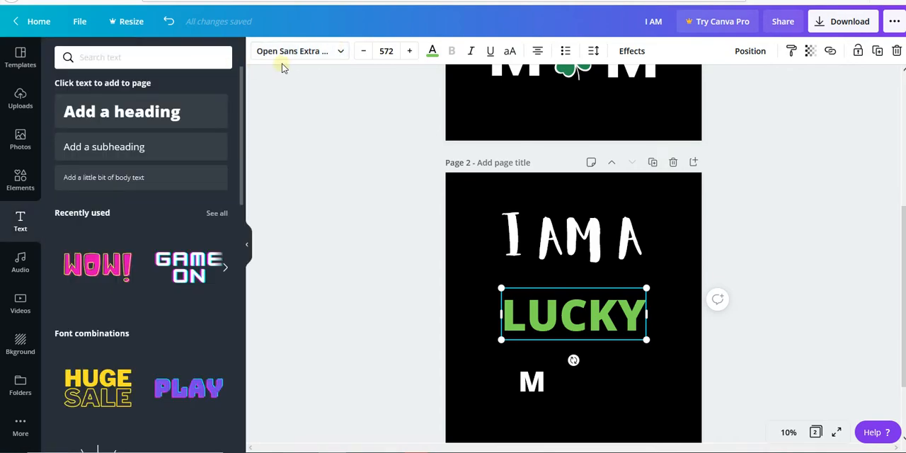
click(318, 56)
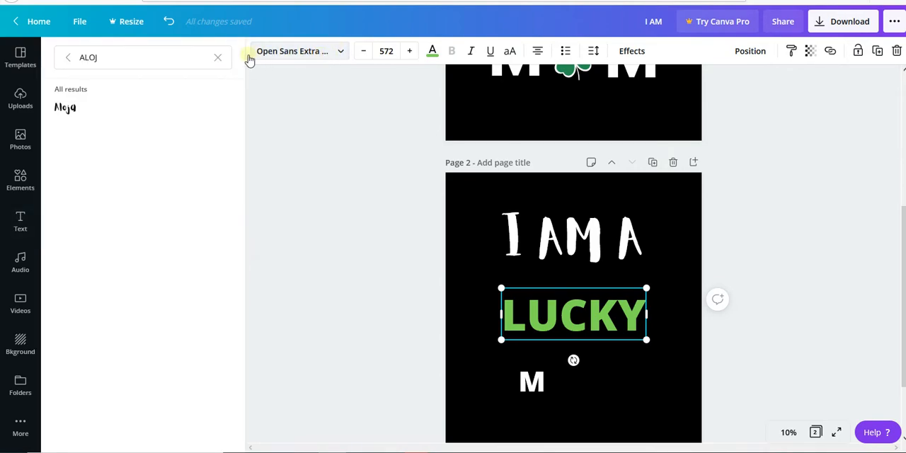
click(201, 56)
text(HOME)
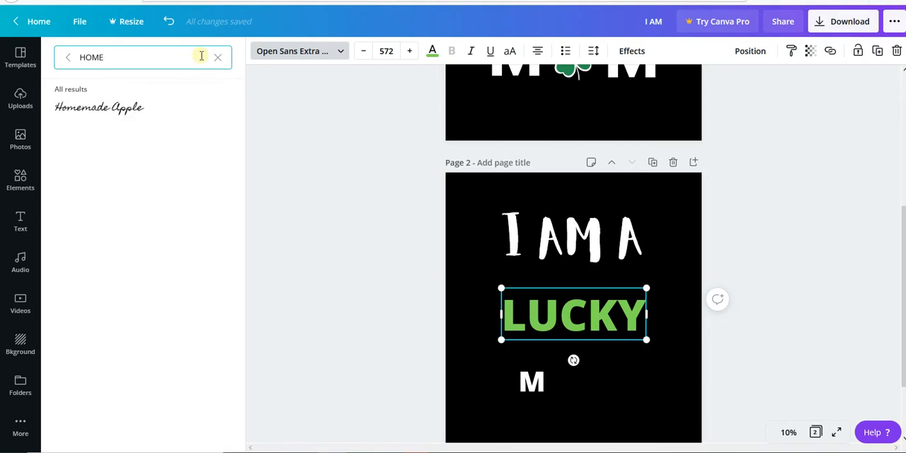
click(161, 108)
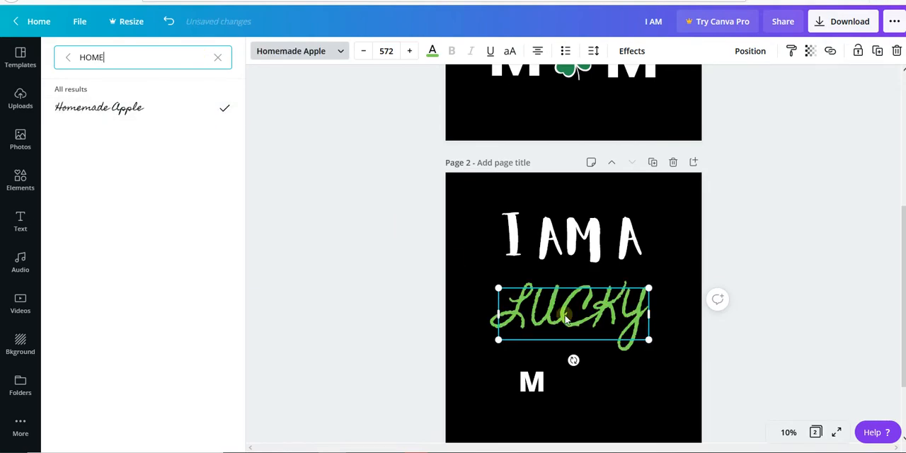
Enlarge "LUCKY" on page 2 to size 675, move it up close beneath "I AM A" and compare it with page 1.
drag(652, 286, 677, 269)
drag(601, 297, 592, 296)
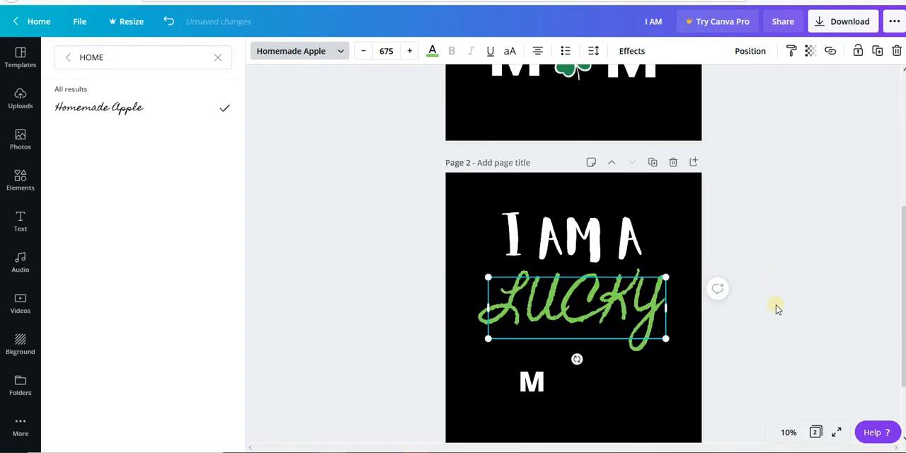
scroll(627, 254, up, 5)
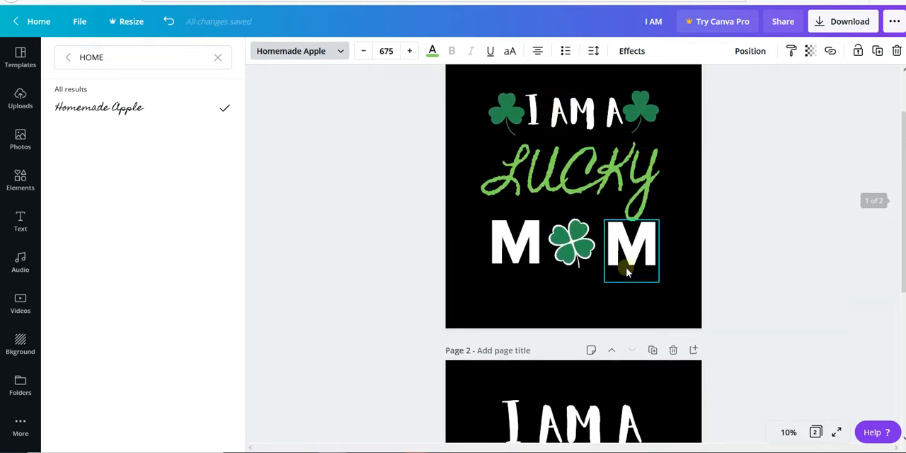
scroll(627, 243, down, 2)
Reduce "I AM A" on page 2 to size 466, centre it above "LUCKY" and shift "LUCKY" slightly left.
click(593, 338)
drag(501, 324, 567, 358)
drag(622, 339, 639, 333)
drag(585, 359, 583, 351)
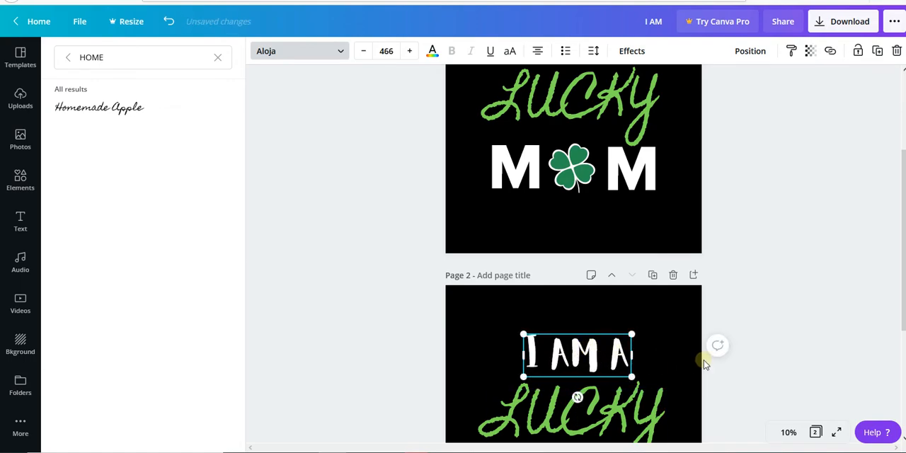
scroll(558, 425, down, 2)
drag(557, 322, 554, 322)
Compare with page 1, enlarge the "M" on page 2 to size 789 and place it beneath the start of "LUCKY".
scroll(594, 339, up, 1)
scroll(595, 339, up, 2)
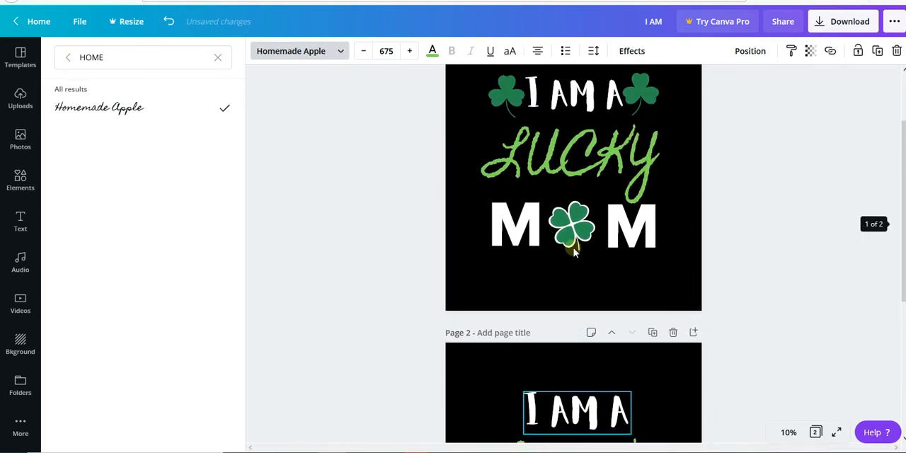
scroll(560, 333, down, 3)
scroll(551, 334, down, 1)
click(533, 346)
drag(518, 366, 523, 325)
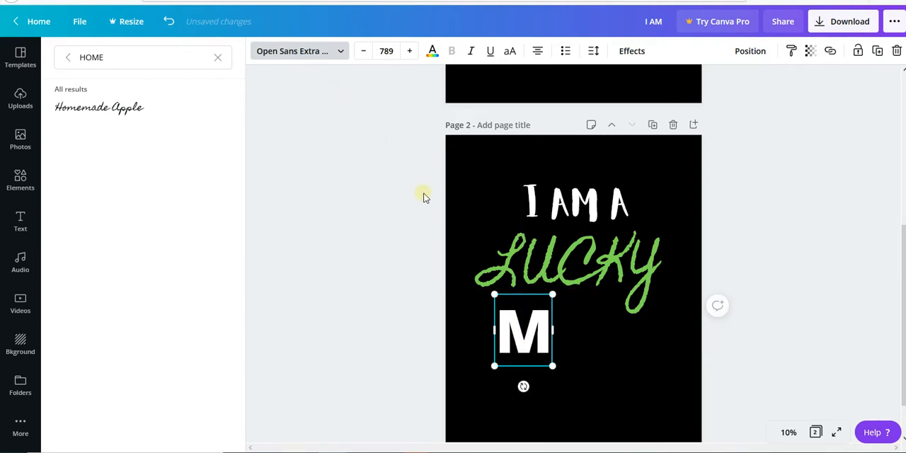
Check the font of the first "M" on page 1 and move the page 2 "M" slightly closer to "LUCKY".
scroll(508, 196, up, 3)
click(516, 170)
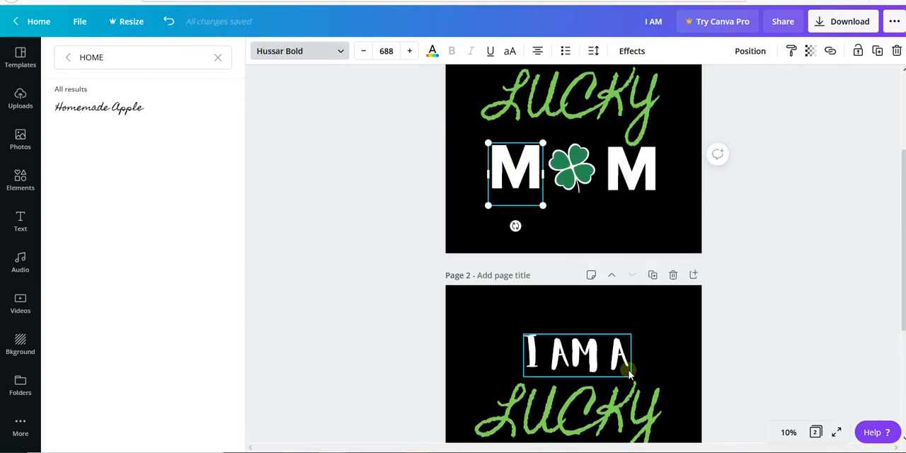
scroll(629, 373, down, 3)
drag(527, 368, 524, 361)
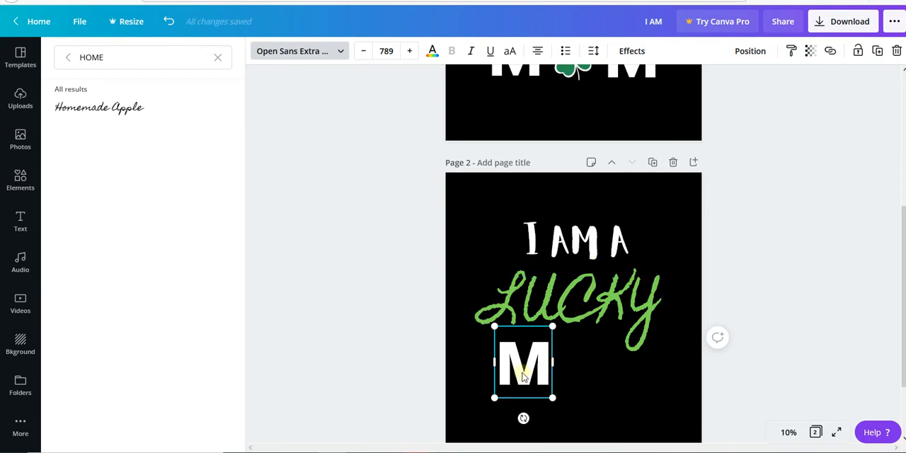
Nudge the "M" left and add the dark green four-leaf clover from the "st patricks day" elements beside it on page 2.
click(597, 370)
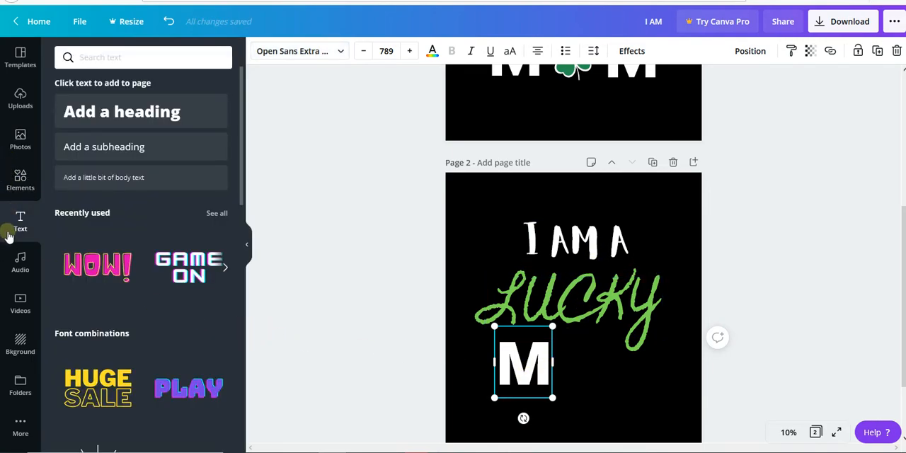
click(32, 177)
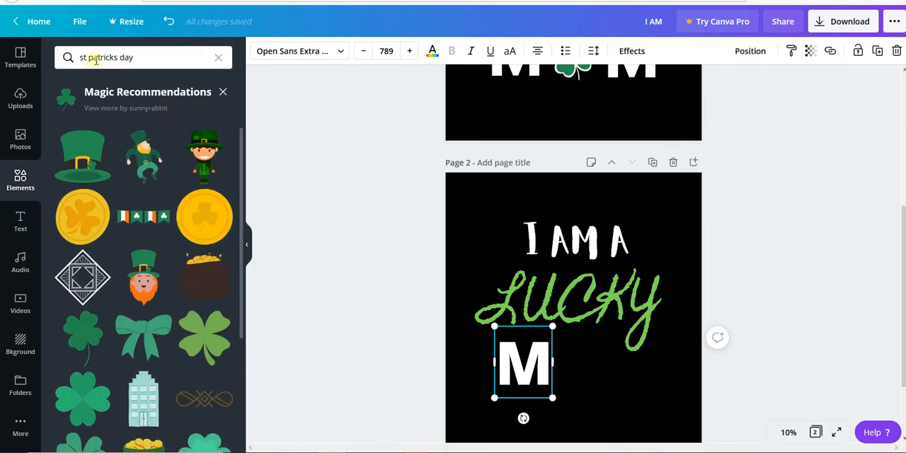
click(133, 53)
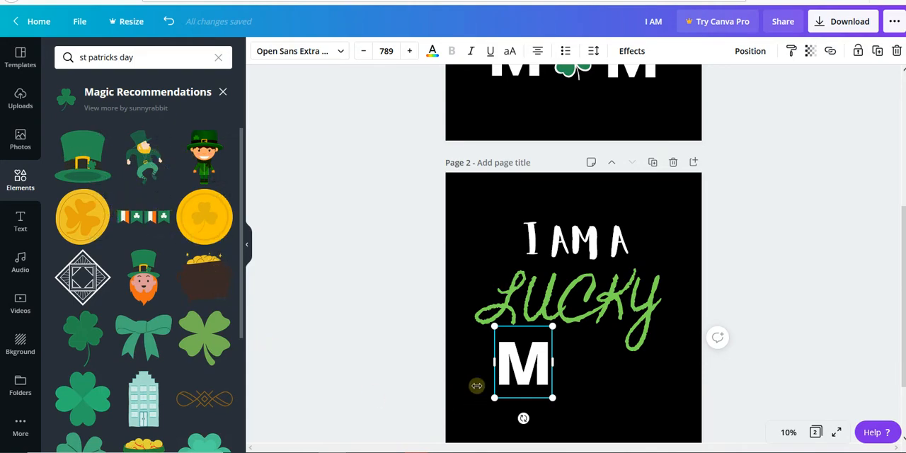
drag(510, 372, 505, 368)
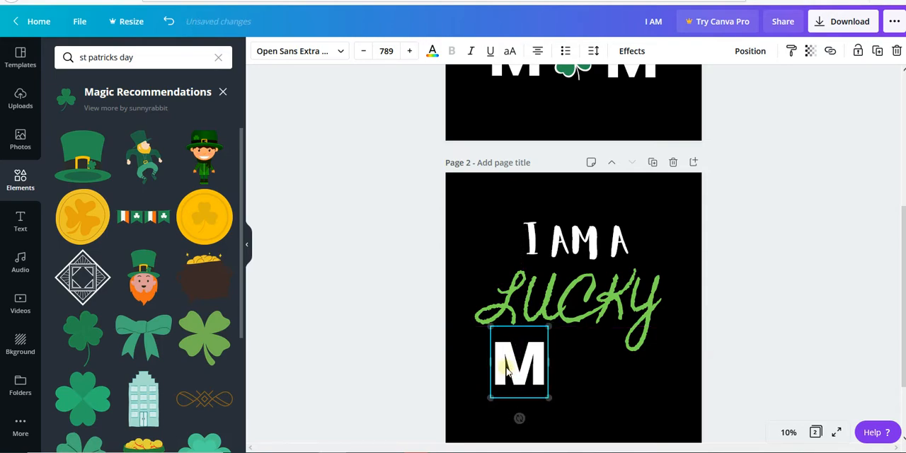
scroll(527, 361, up, 2)
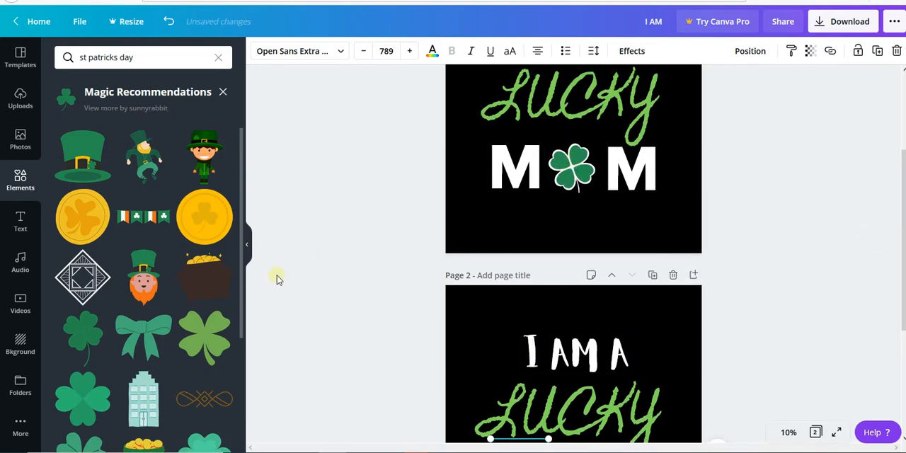
click(473, 305)
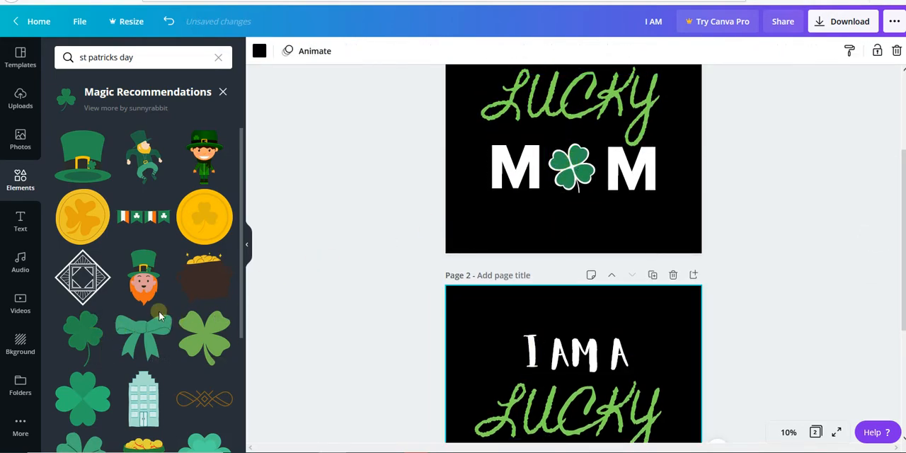
click(85, 335)
scroll(515, 342, down, 2)
drag(573, 361, 575, 408)
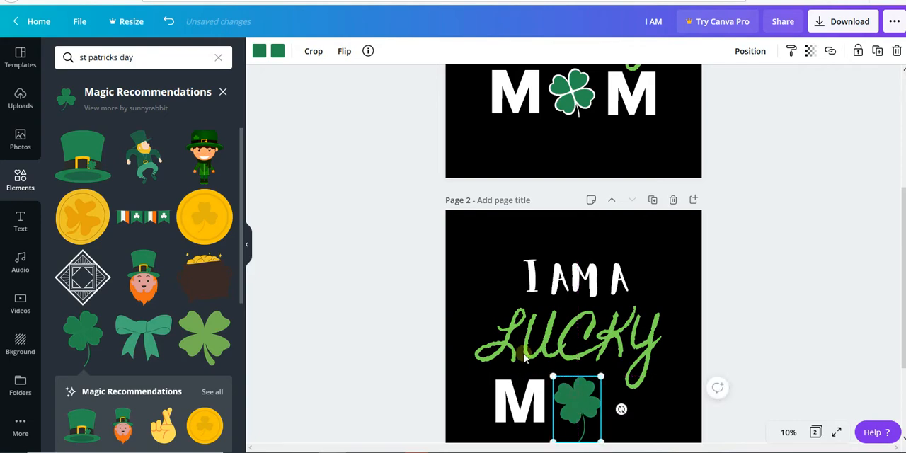
Recolor the outline and stem of the page 2 clover with white from the document colors.
click(277, 51)
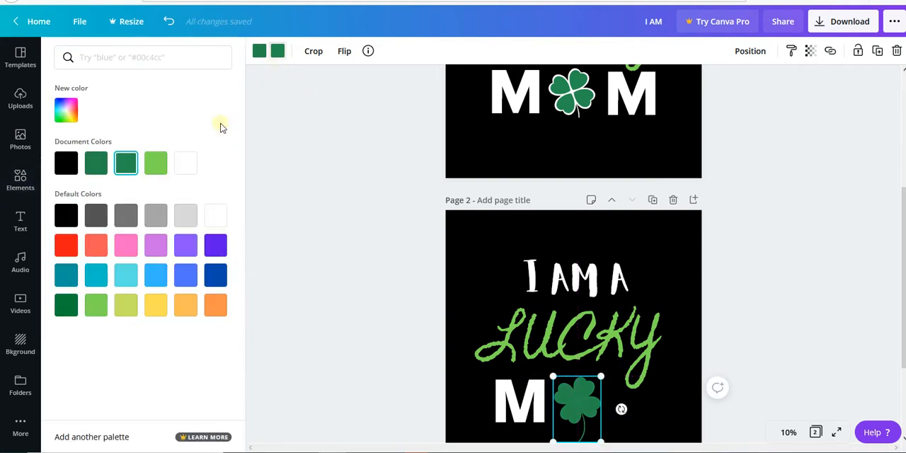
click(188, 162)
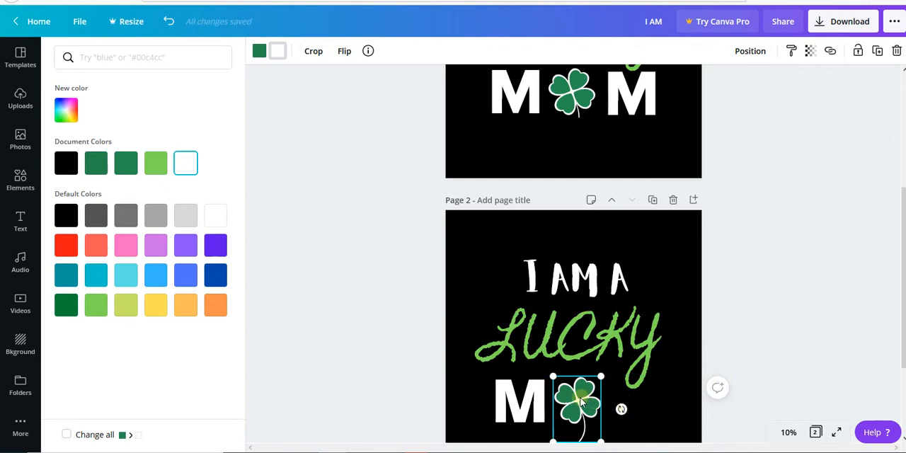
click(789, 339)
Duplicate the "M" on page 2 and arrange the two letters around the clover to spell "MOM" beneath "LUCKY".
scroll(745, 367, down, 1)
click(540, 365)
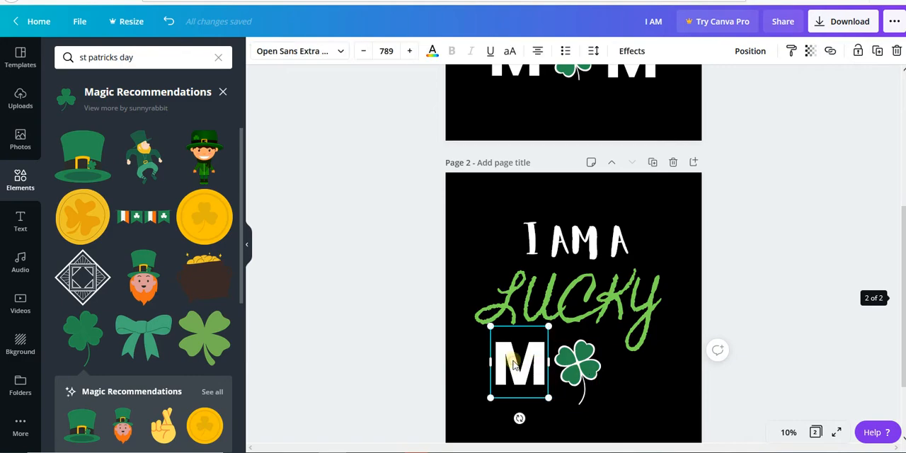
click(883, 49)
drag(521, 365, 501, 371)
drag(571, 370, 568, 380)
drag(621, 379, 620, 381)
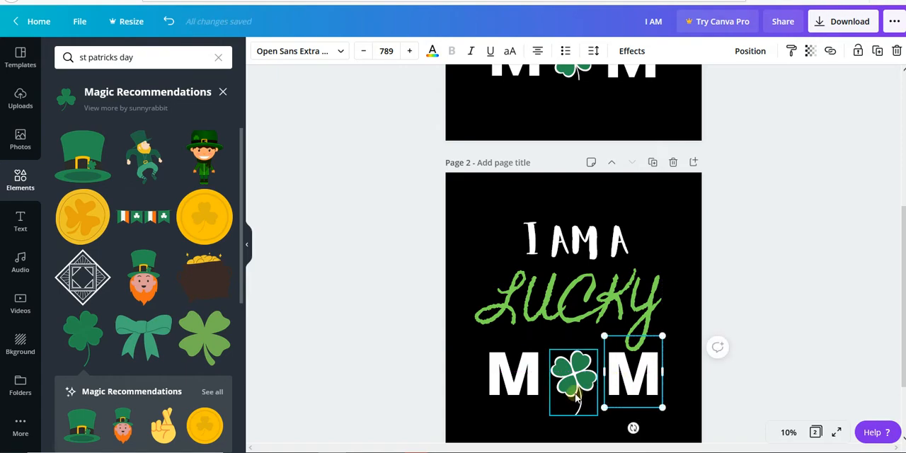
Search the elements for "rectangle" and add a plain filled square to page 2.
click(580, 414)
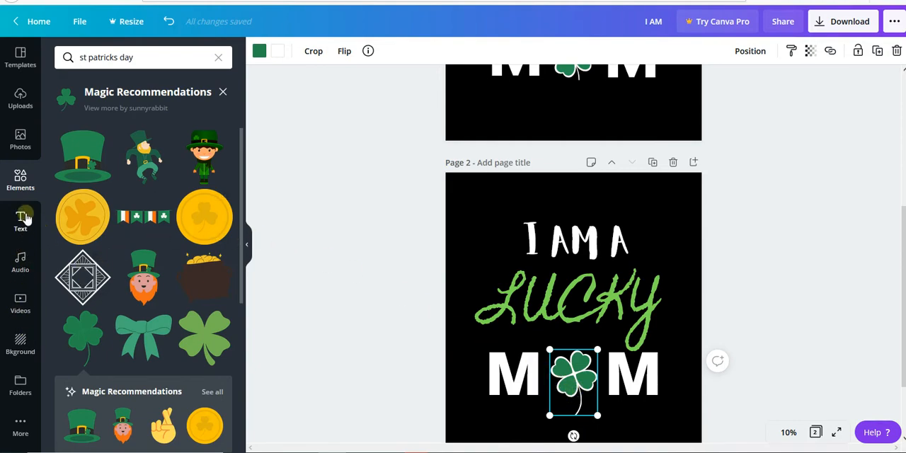
double_click(116, 60)
text(RECT)
key(Return)
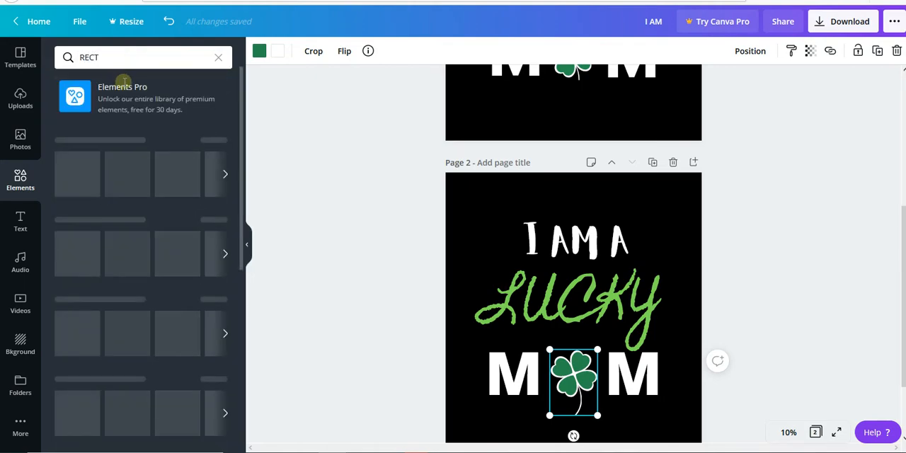
click(123, 61)
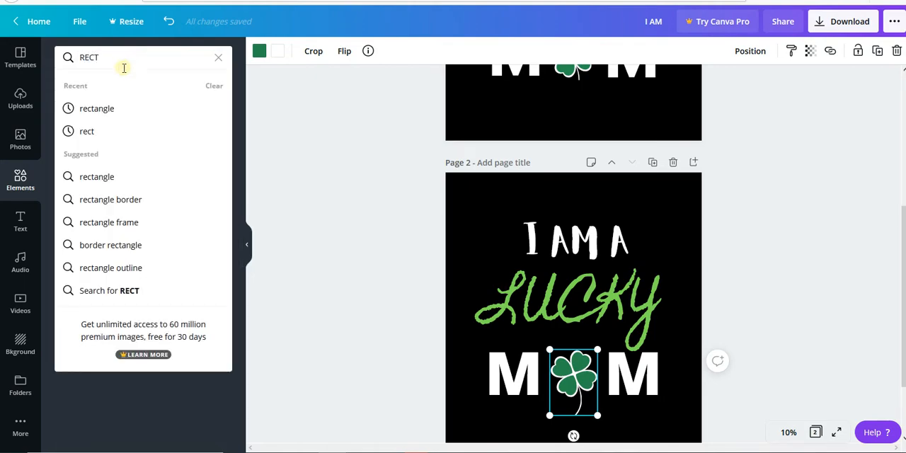
click(109, 108)
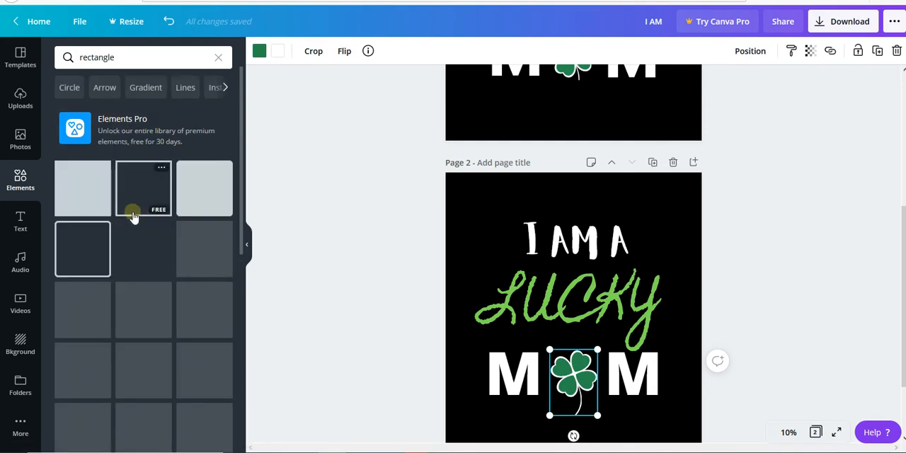
click(135, 216)
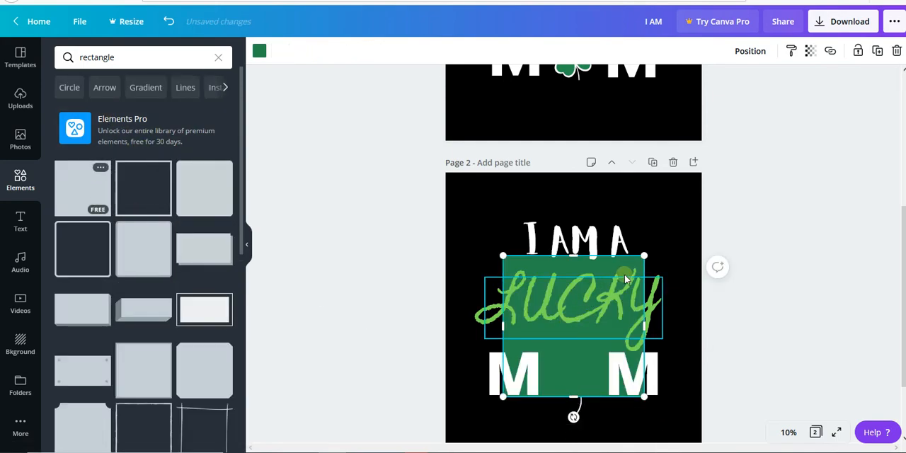
Shrink the green square and place it over the lower stem of the clover in "MOM".
click(577, 358)
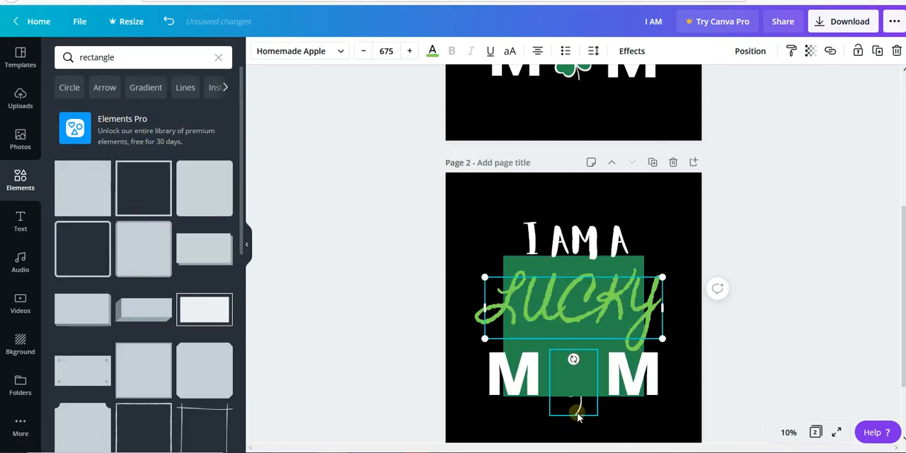
click(556, 373)
drag(554, 394, 557, 429)
drag(647, 315, 580, 413)
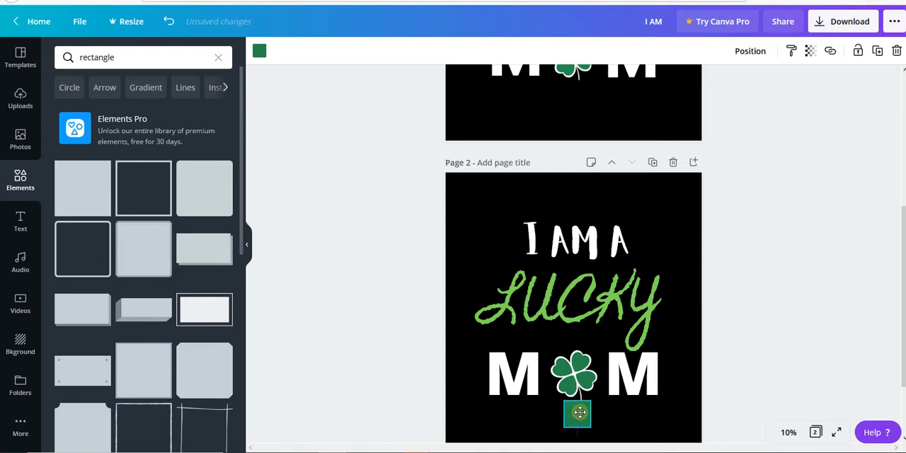
drag(580, 413, 580, 413)
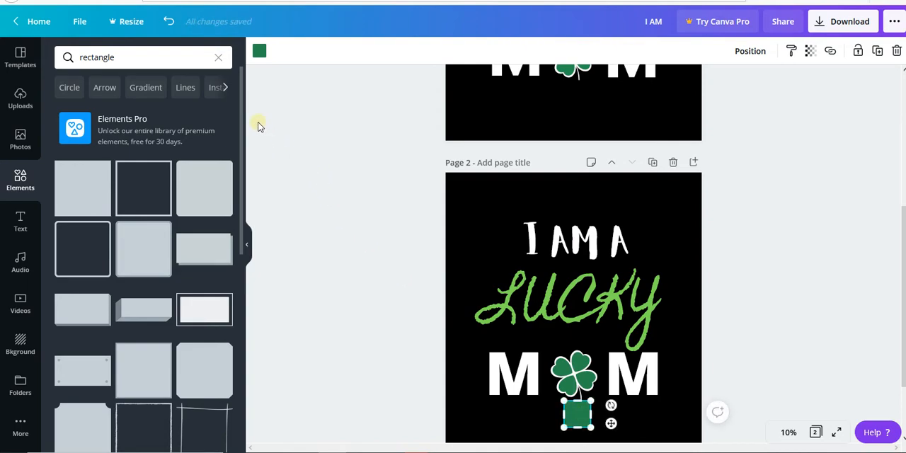
Recolor the small green square black from the document colors so it blends into the page 2 background and masks the clover's lower stem.
click(259, 50)
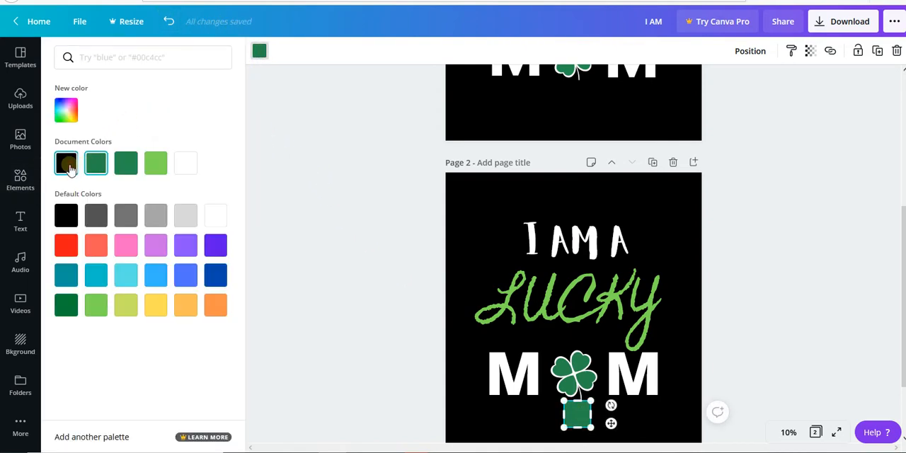
click(65, 163)
click(464, 286)
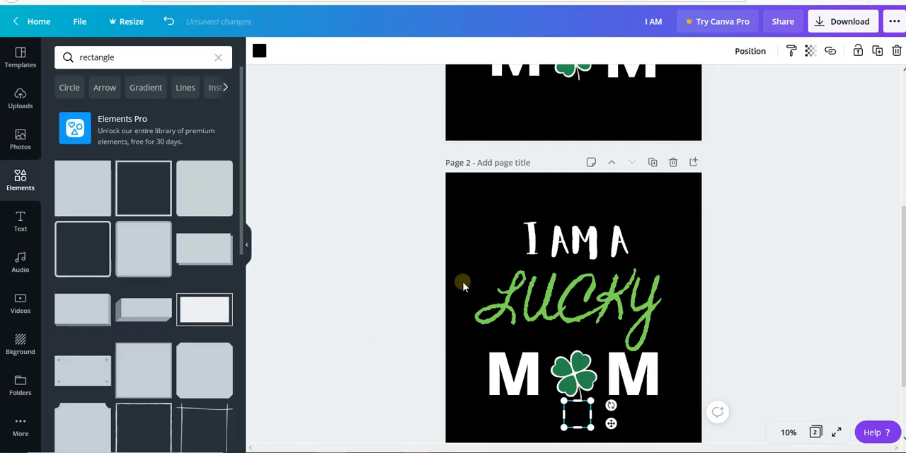
click(481, 243)
click(591, 379)
Replace the "rectangle" element search with a search for "St PATRICK".
scroll(621, 374, up, 1)
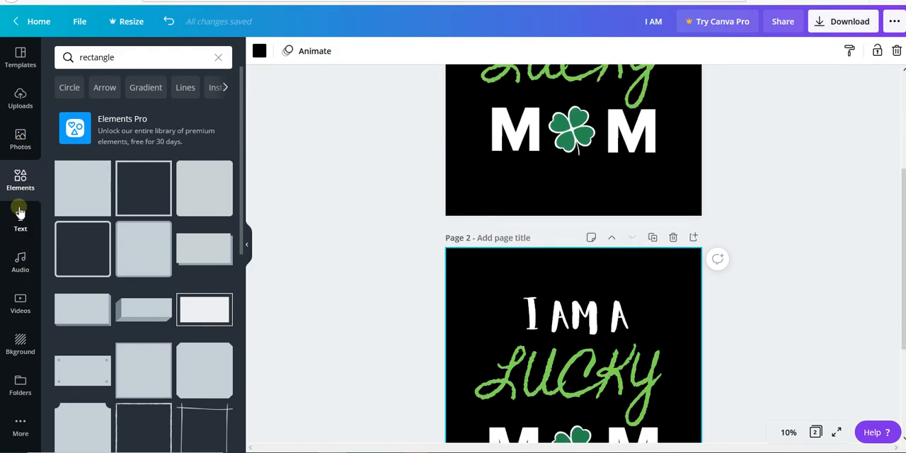
click(220, 58)
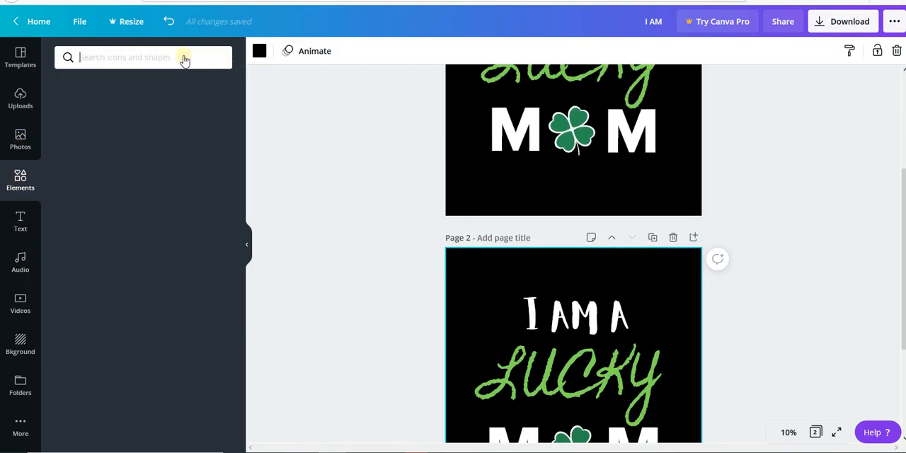
text(s)
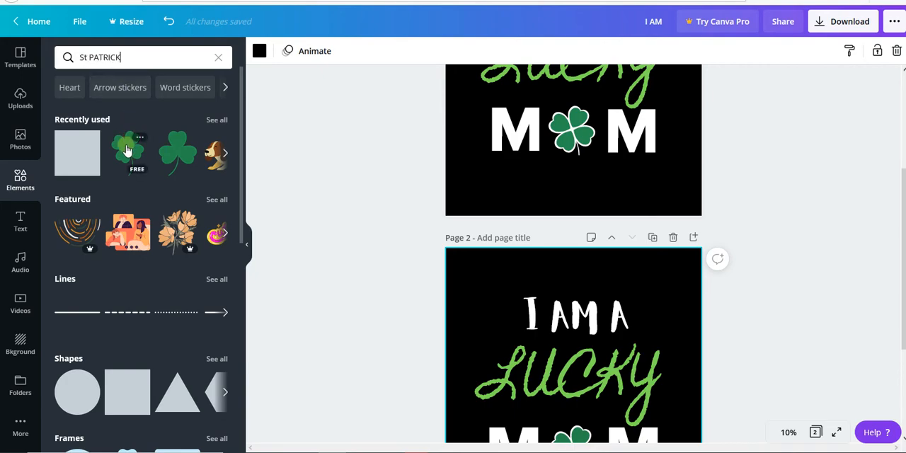
key(Return)
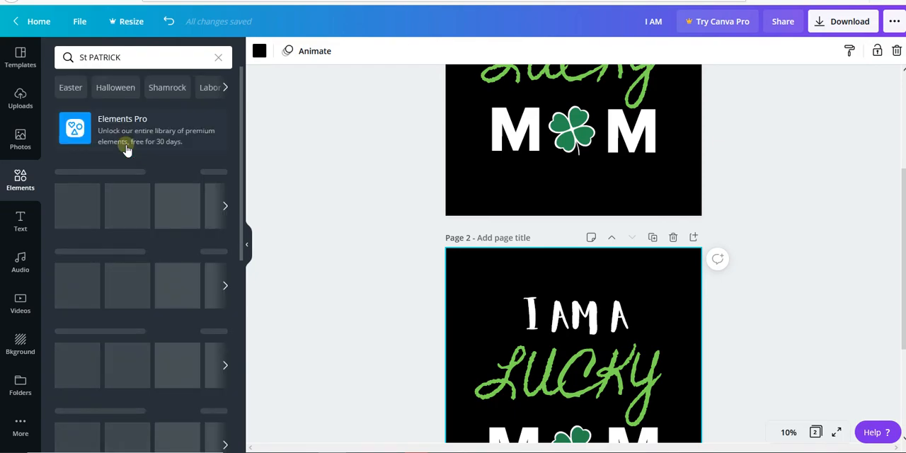
scroll(446, 218, up, 4)
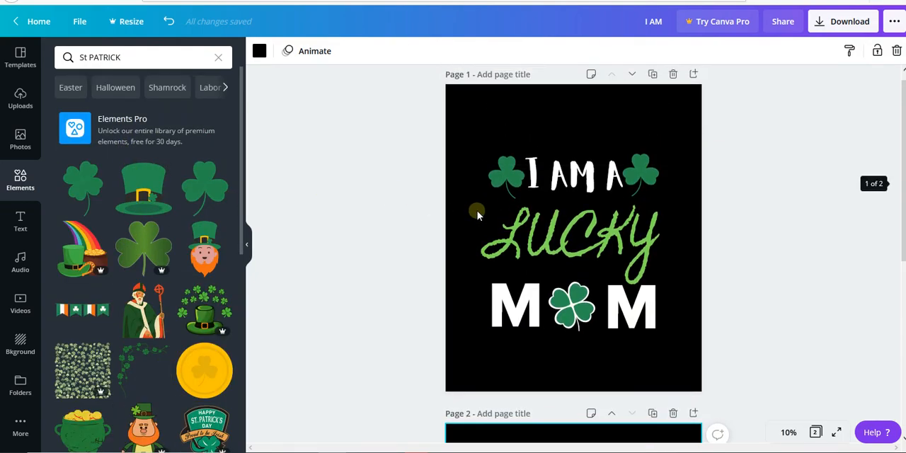
scroll(386, 252, down, 1)
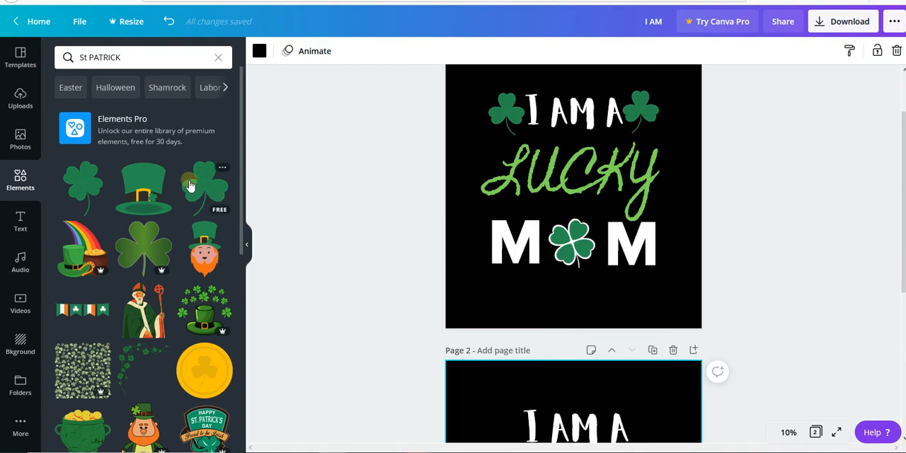
Add the green three-leaf clover to page 2, shrink it, place it left of "I AM A" and flip it horizontally.
click(213, 188)
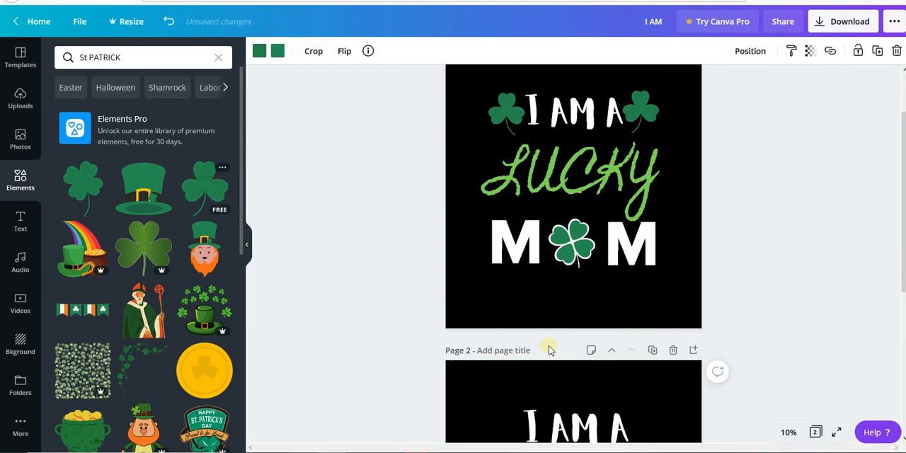
drag(561, 348, 490, 265)
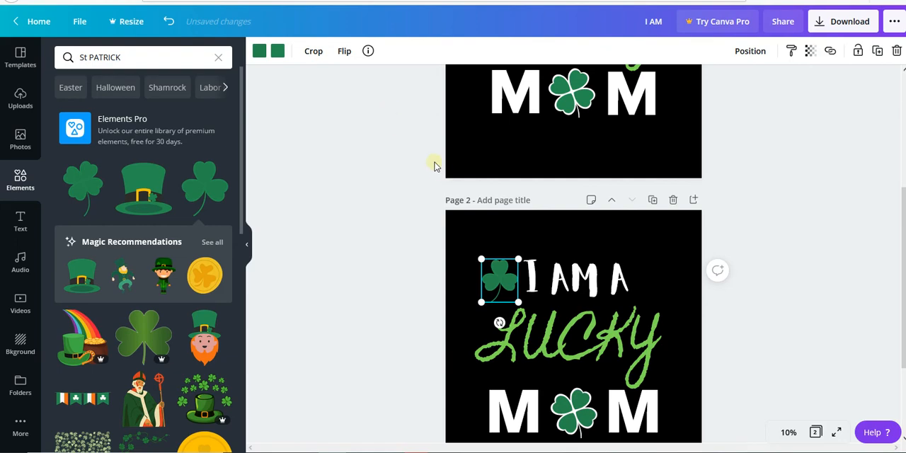
click(345, 50)
click(344, 81)
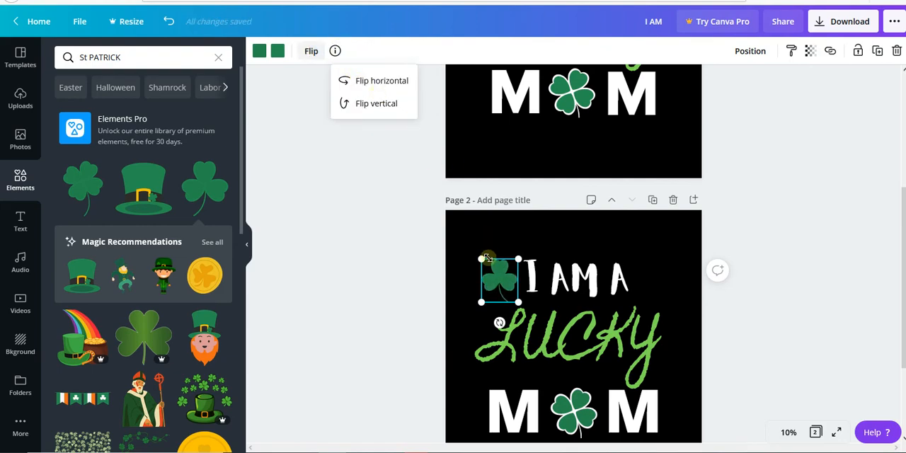
click(528, 219)
Duplicate the three-leaf clover, place the copy right of "I AM A" at the same height and flip it horizontally.
click(501, 274)
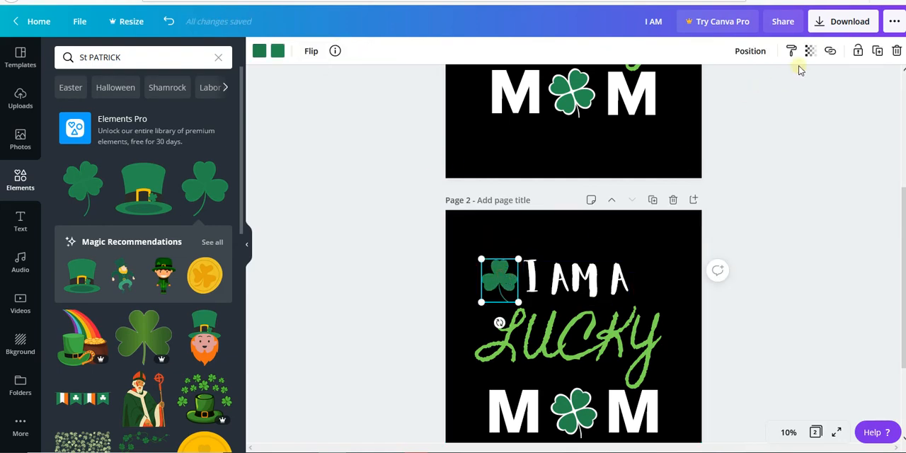
click(877, 51)
drag(553, 278, 652, 276)
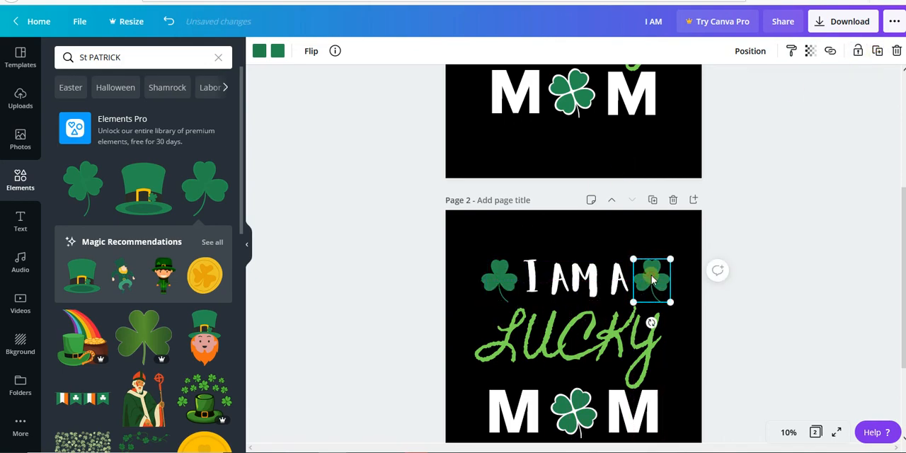
click(311, 51)
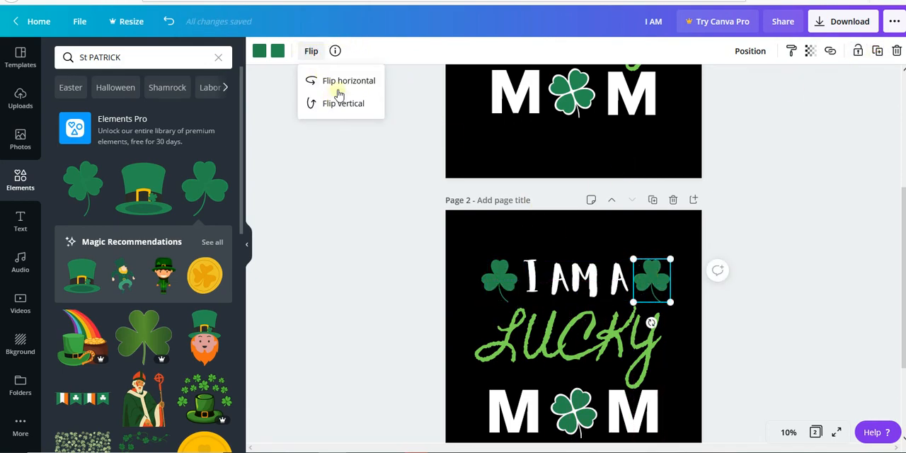
click(641, 275)
click(836, 277)
scroll(724, 282, down, 2)
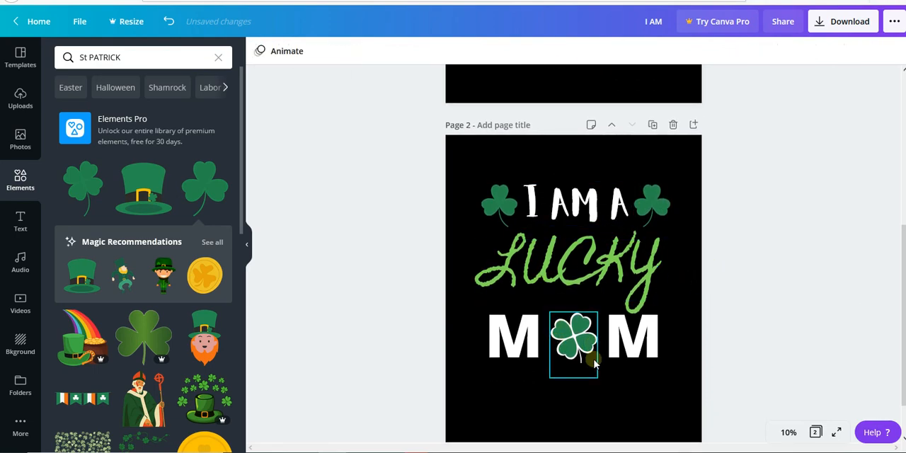
scroll(603, 366, down, 1)
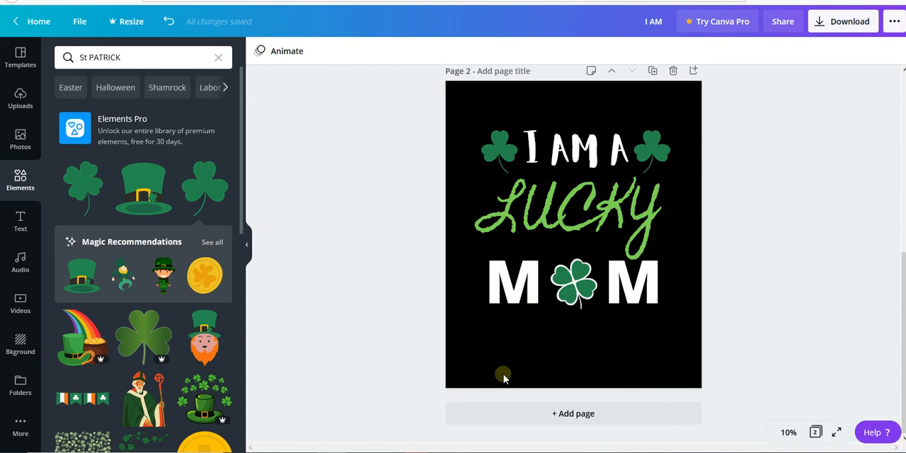
scroll(505, 378, up, 2)
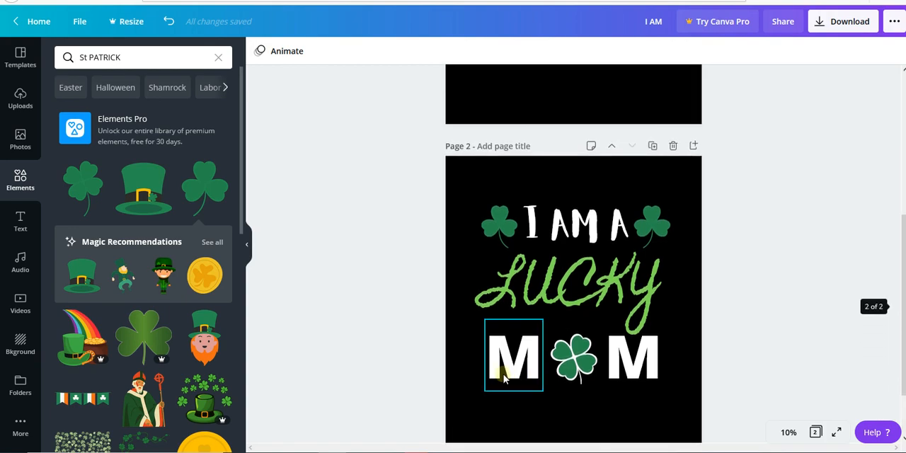